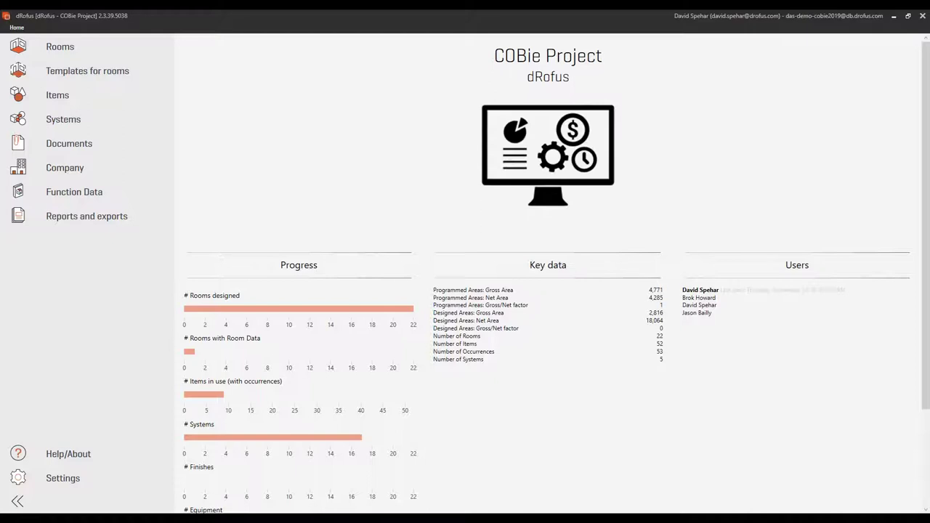
Open the Rooms module to list the COBie Project's 22 rooms.
{"action": "left_click", "coordinate": [61, 46]}
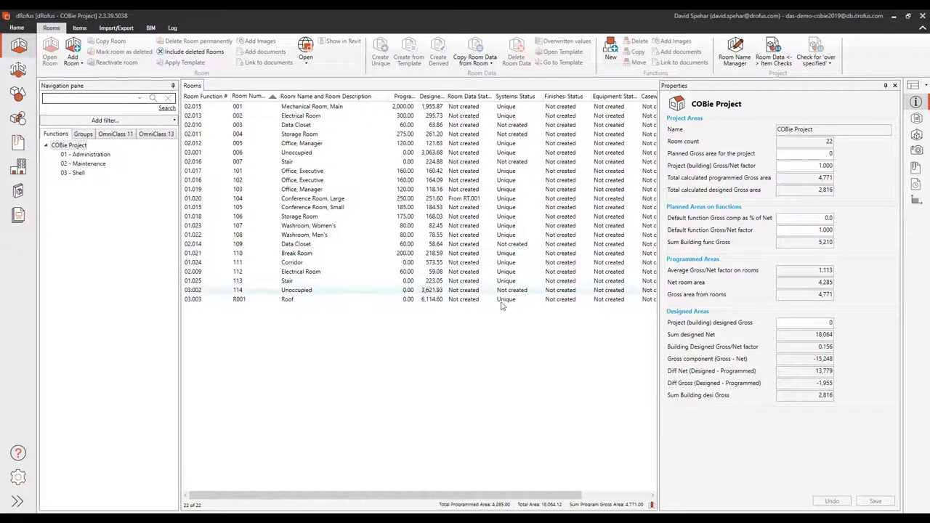
Filter to 01 - Administration rooms and open room 104 Conference Room, Large.
{"action": "left_click", "coordinate": [67, 146]}
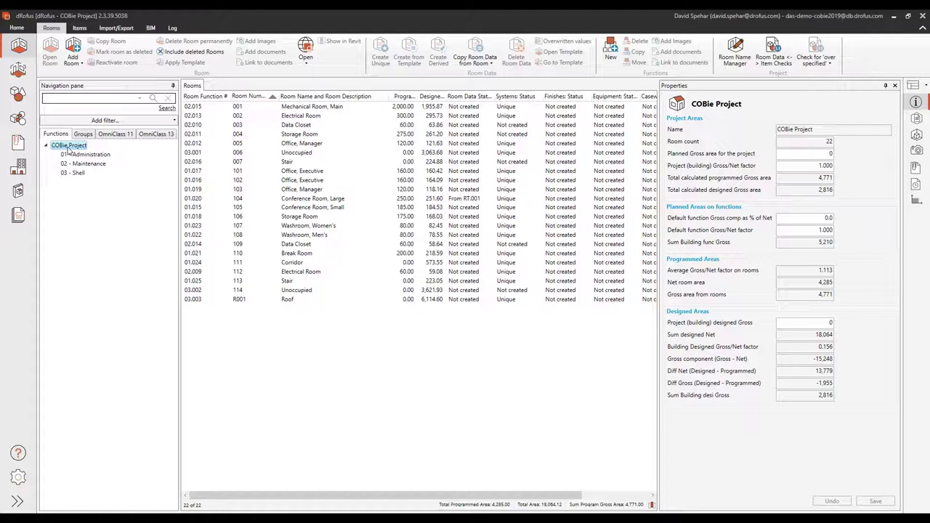
{"action": "left_click", "coordinate": [91, 155]}
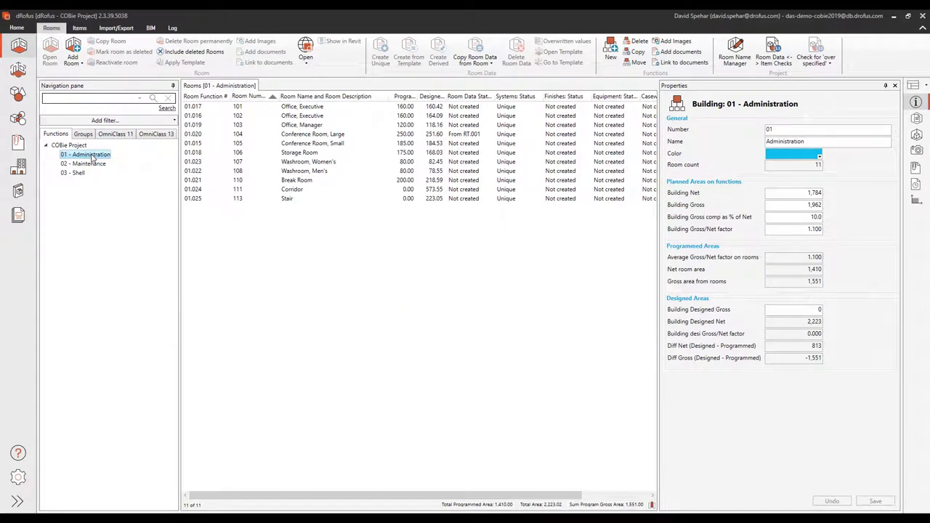
{"action": "left_click", "coordinate": [331, 138]}
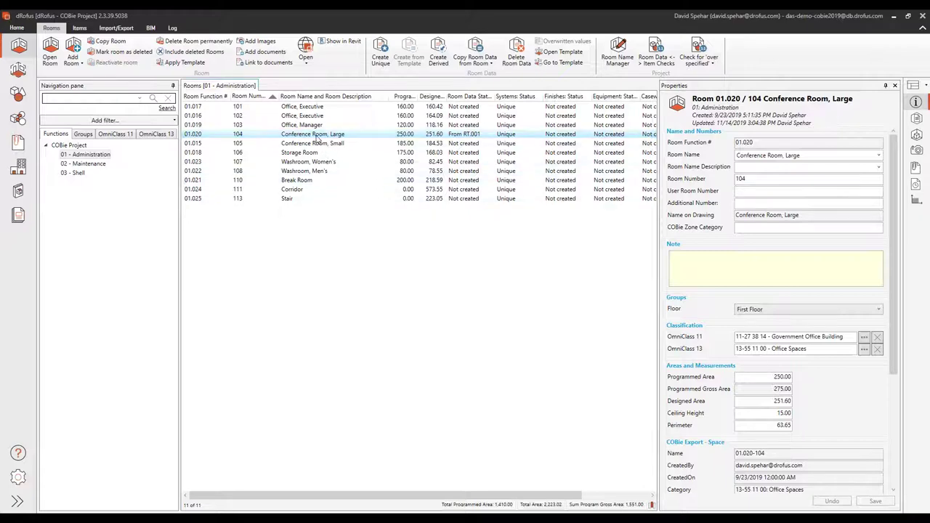
{"action": "left_click", "coordinate": [50, 48]}
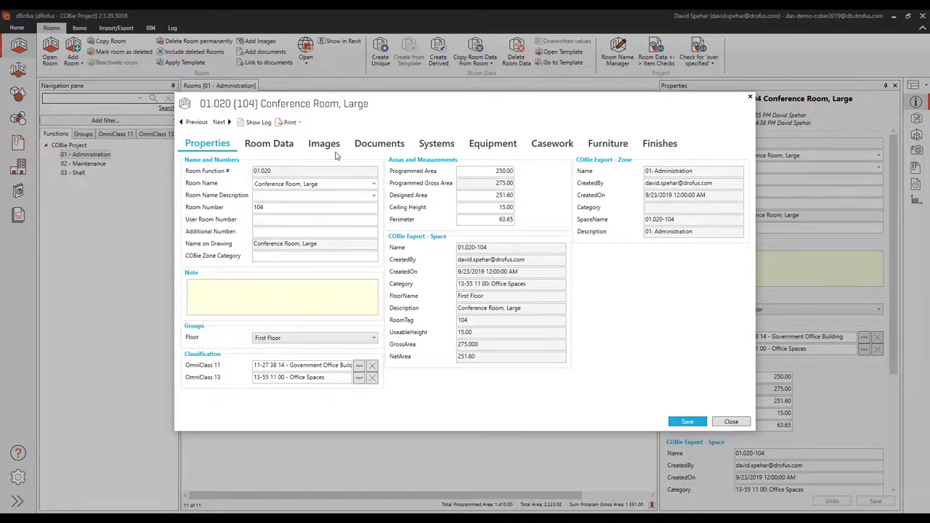
{"action": "left_click", "coordinate": [285, 146]}
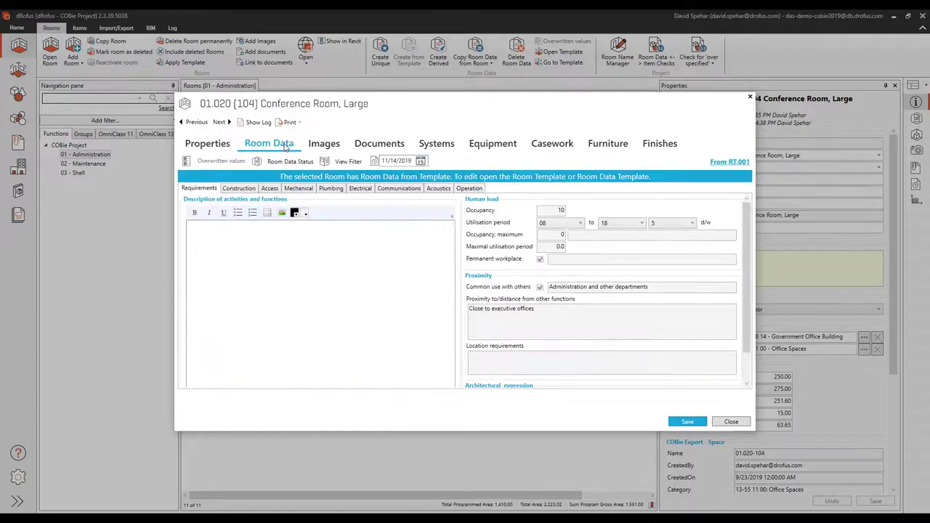
{"action": "left_click", "coordinate": [249, 188]}
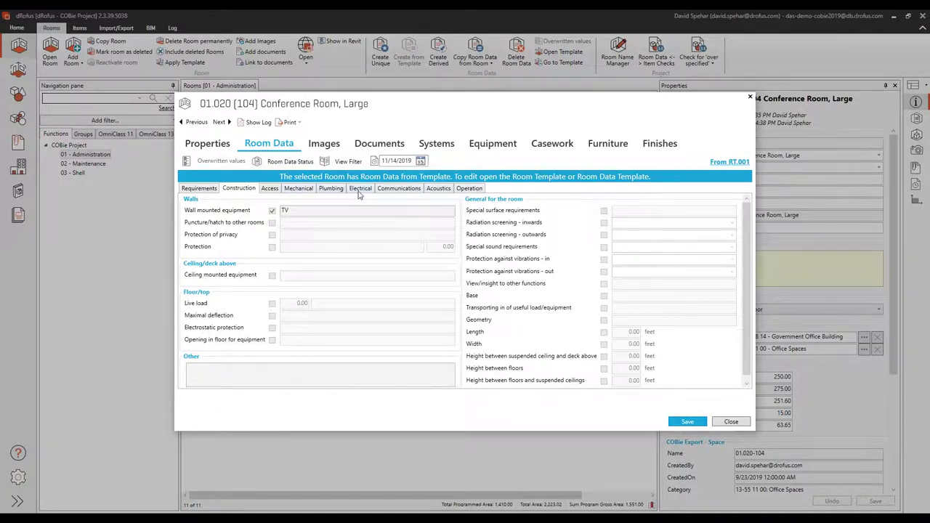
{"action": "left_click", "coordinate": [270, 189]}
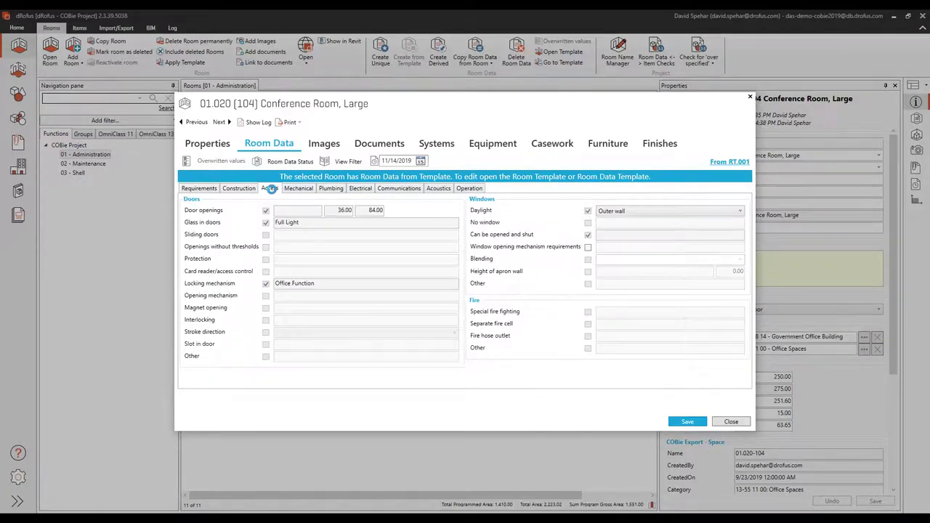
{"action": "left_click", "coordinate": [437, 145]}
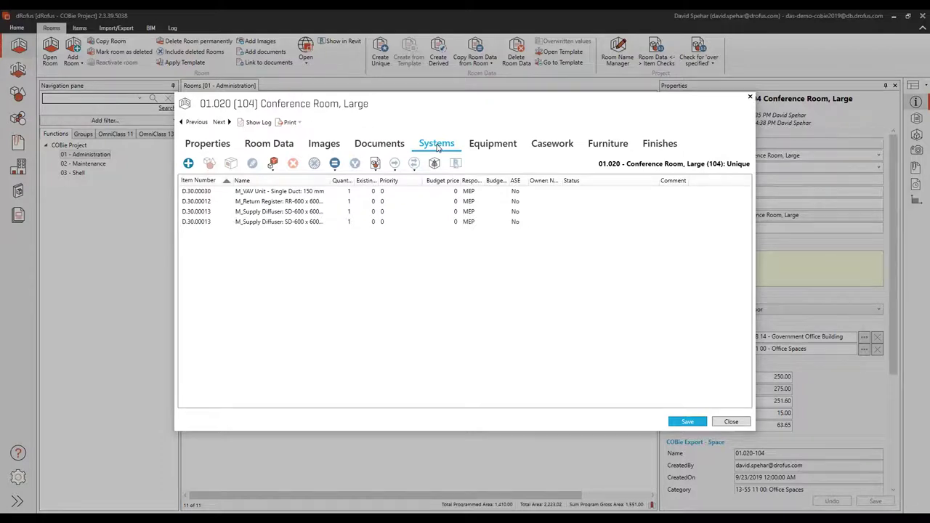
{"action": "left_click", "coordinate": [612, 145]}
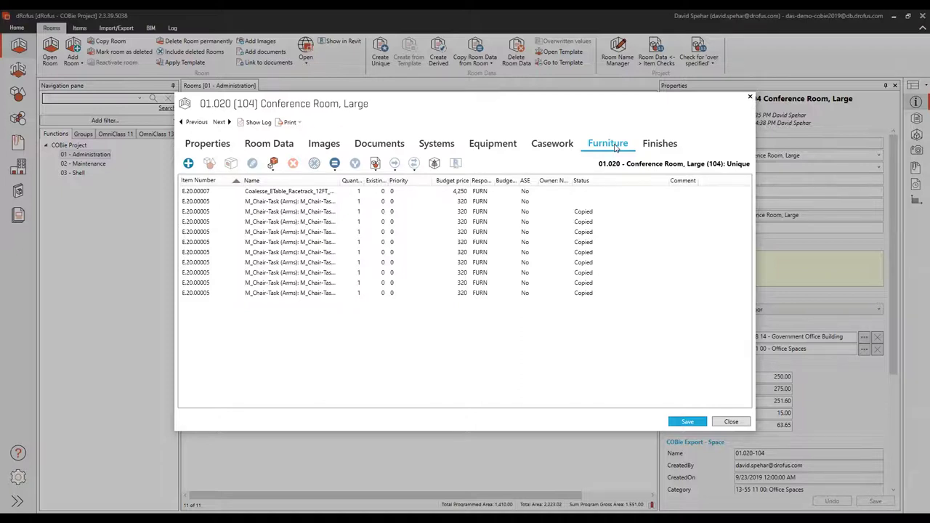
{"action": "left_click", "coordinate": [209, 144]}
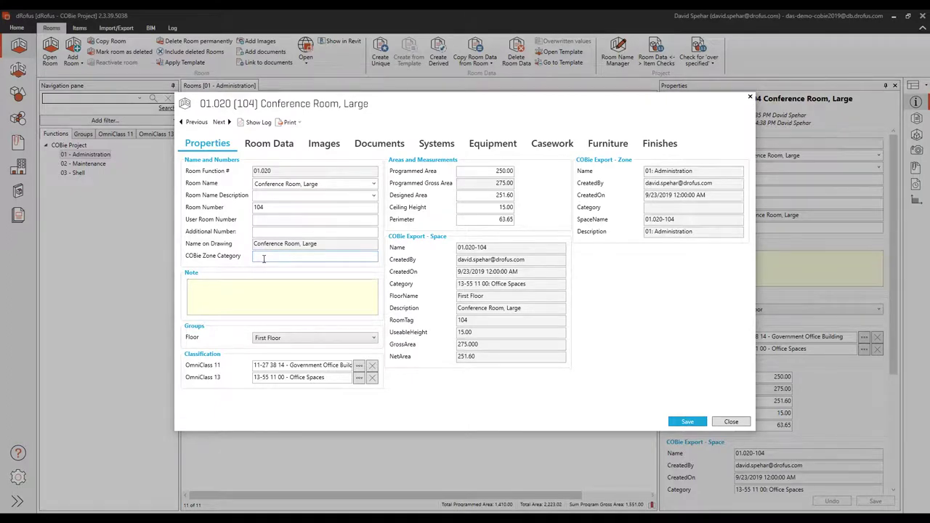
Set Conference Room, Large's COBie Zone Category to 'Occupancy Zone', save, and verify it.
{"action": "type", "text": "0"}
{"action": "type", "text": "ccupancy Z"}
{"action": "type", "text": "one"}
{"action": "left_click", "coordinate": [687, 421]}
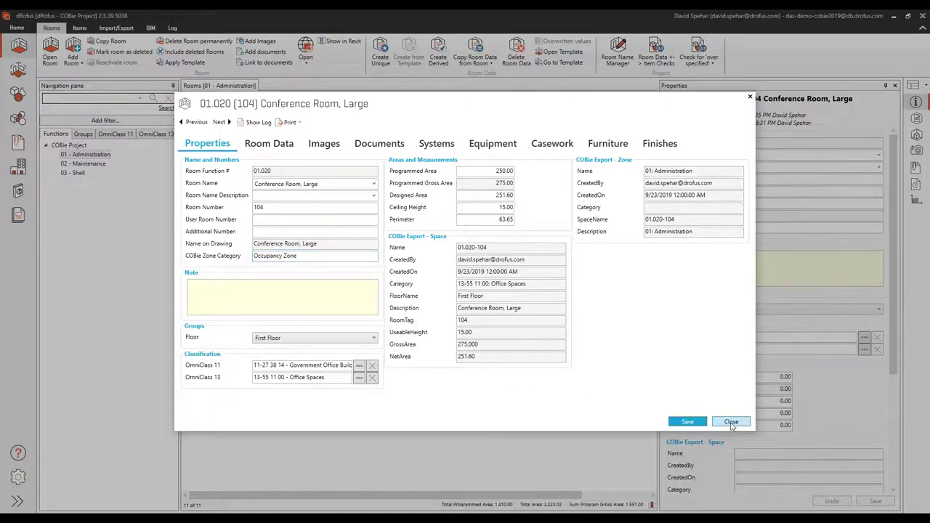
{"action": "left_click", "coordinate": [731, 423]}
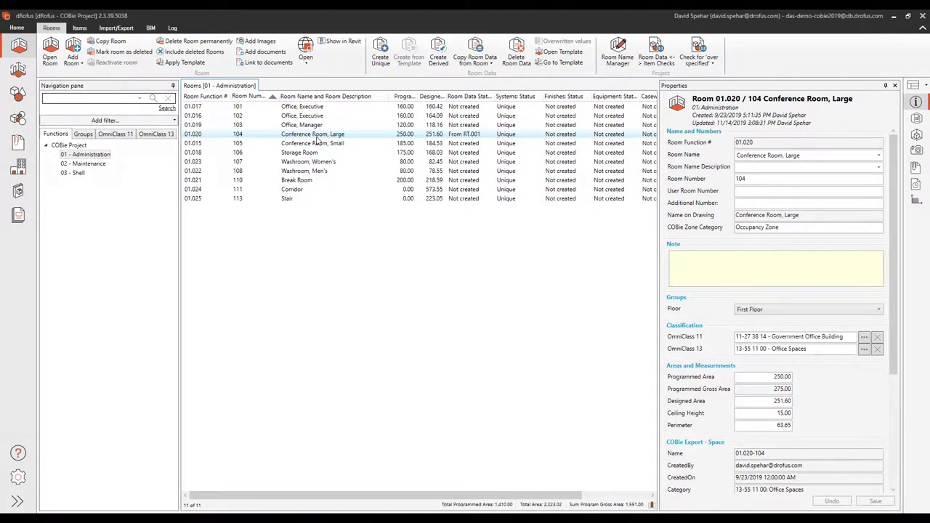
{"action": "double_click", "coordinate": [317, 136]}
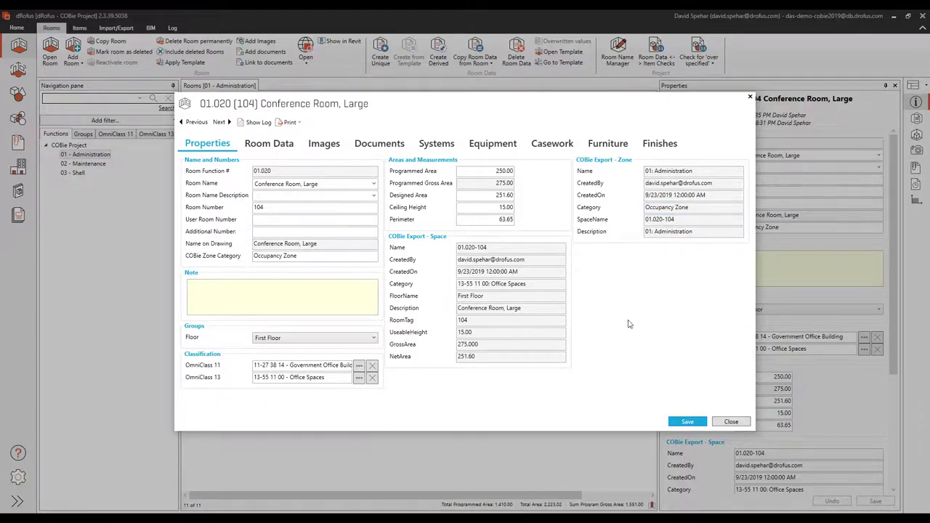
{"action": "left_click", "coordinate": [732, 422]}
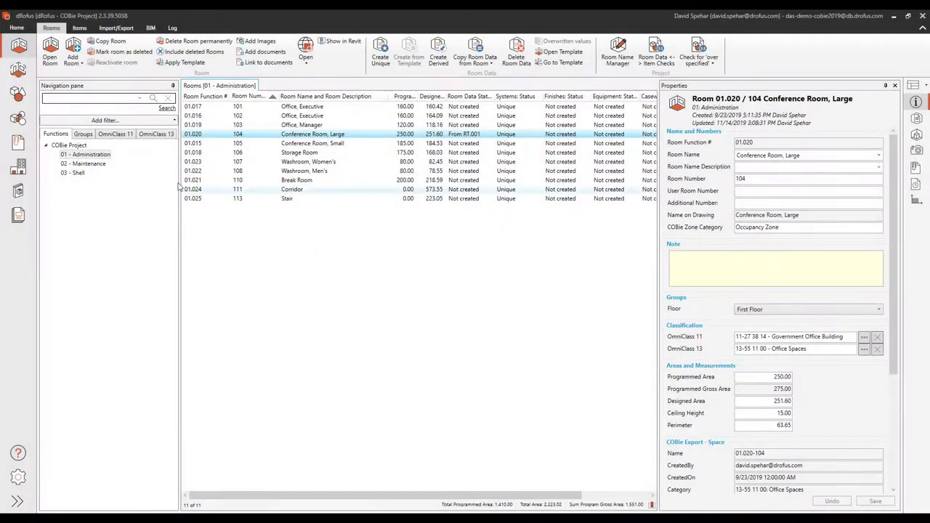
Group rooms by floor, list First Floor rooms, and view room 104's COBie export data.
{"action": "left_click", "coordinate": [85, 136]}
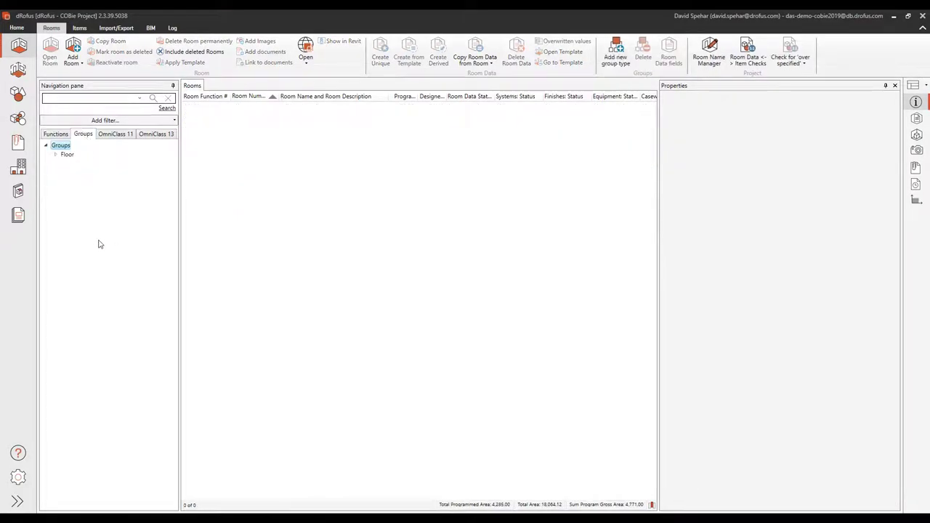
{"action": "left_click", "coordinate": [56, 155]}
{"action": "left_click", "coordinate": [84, 173]}
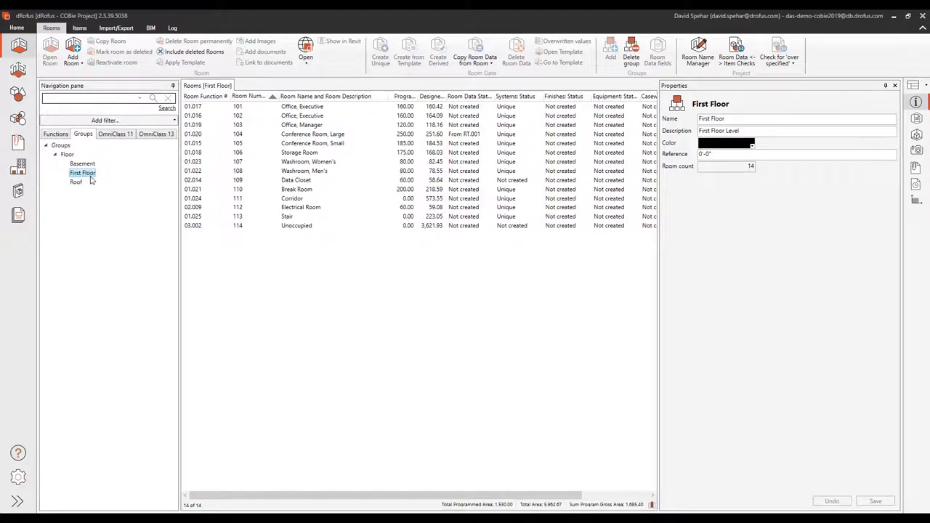
{"action": "left_click", "coordinate": [335, 137]}
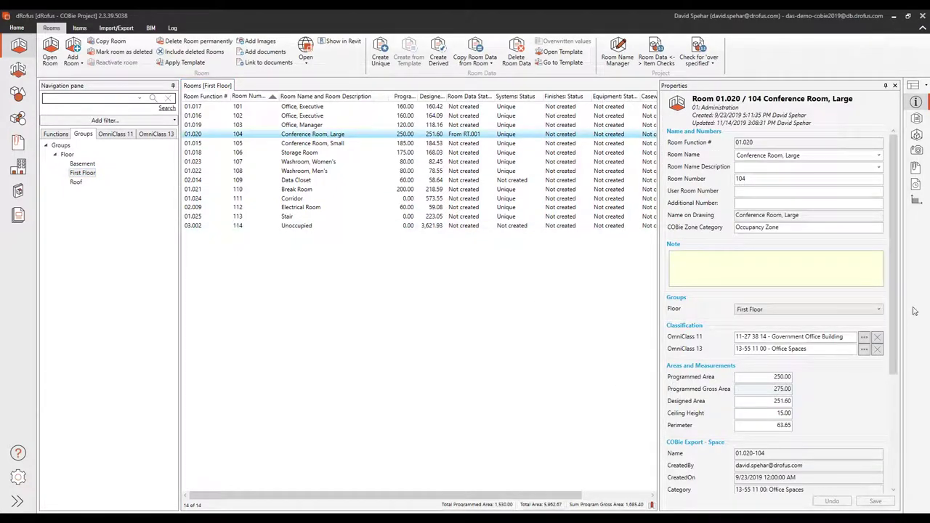
{"action": "left_click_drag", "start_coordinate": [894, 294], "coordinate": [909, 426]}
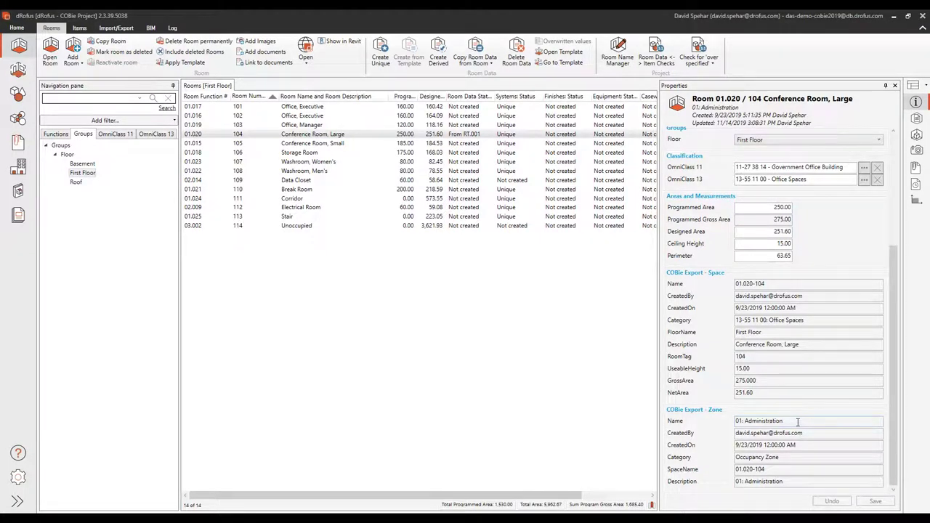
Show the documents for racetrack table item E.20.00007 under 50-Movable Furnishings.
{"action": "left_click", "coordinate": [18, 101]}
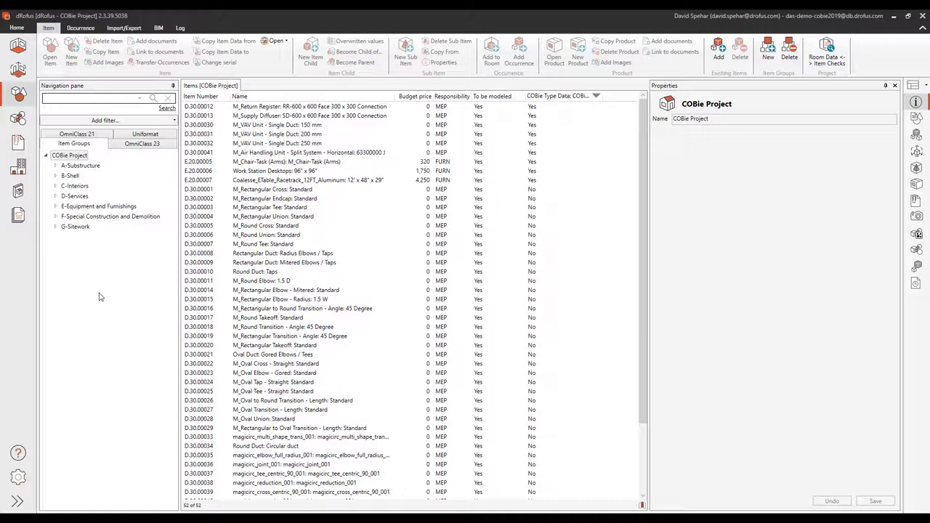
{"action": "left_click", "coordinate": [56, 208]}
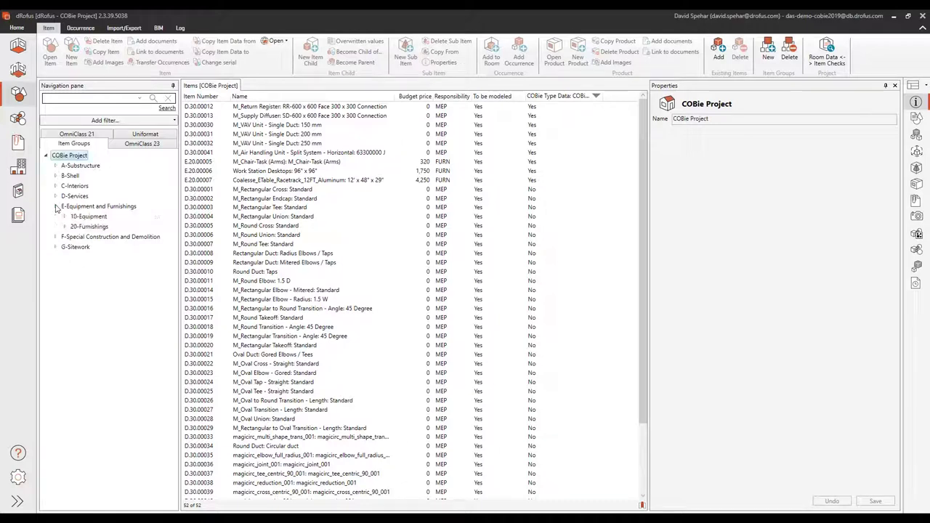
{"action": "left_click", "coordinate": [65, 227]}
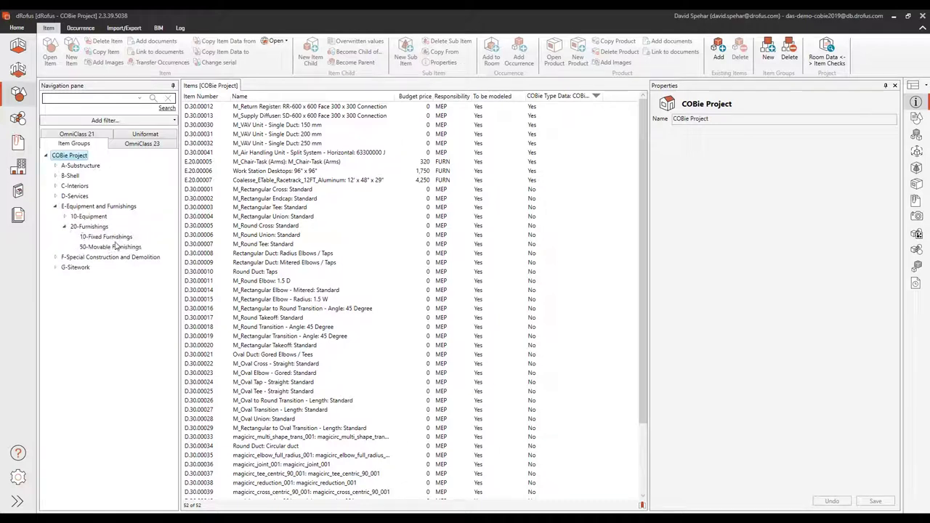
{"action": "left_click", "coordinate": [112, 247]}
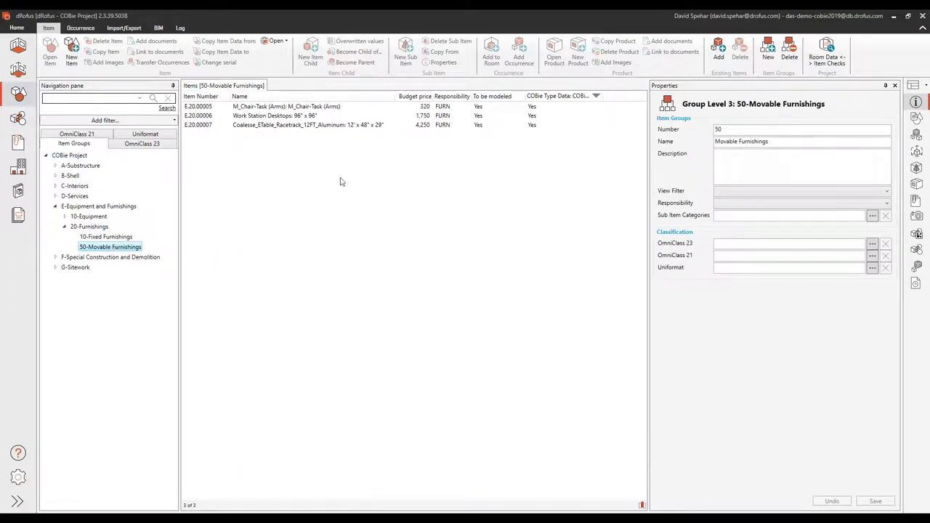
{"action": "left_click", "coordinate": [278, 126]}
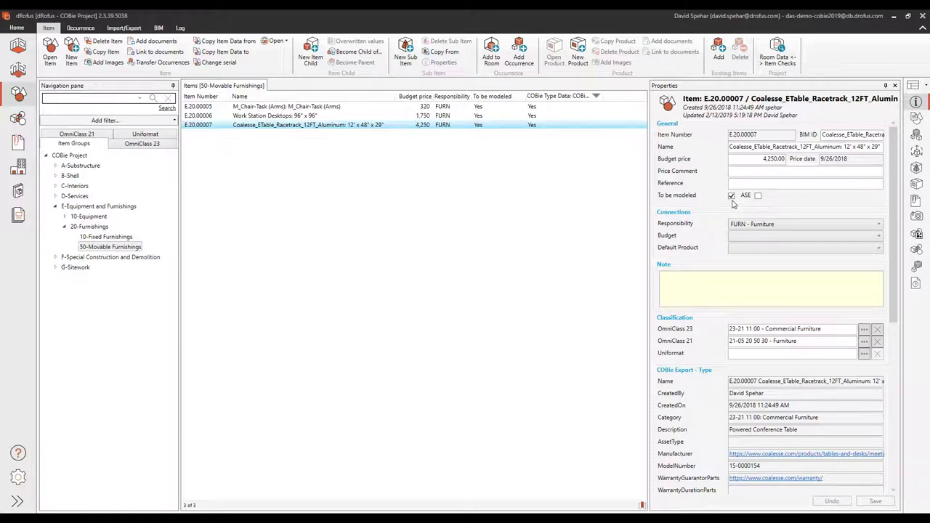
{"action": "left_click", "coordinate": [916, 207]}
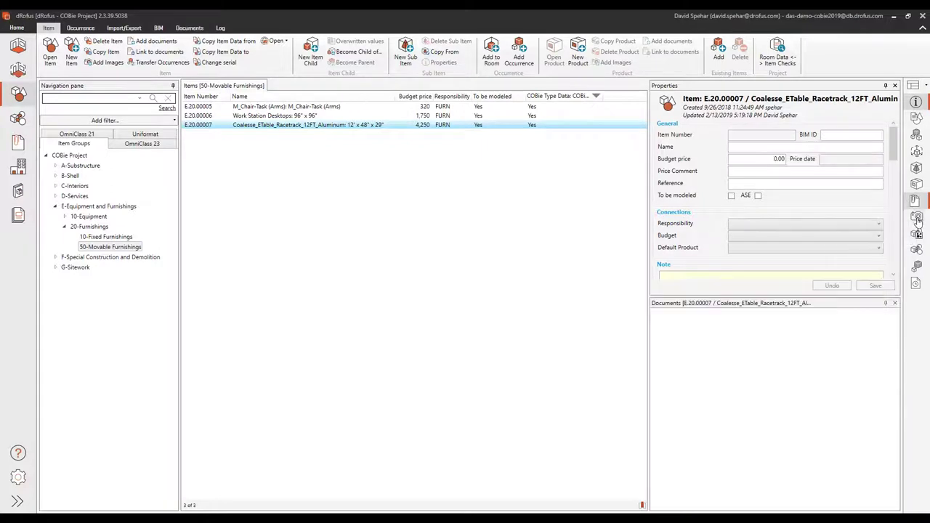
Show the table item's images and expand D-Services down to 30-HVAC.
{"action": "left_click", "coordinate": [917, 220]}
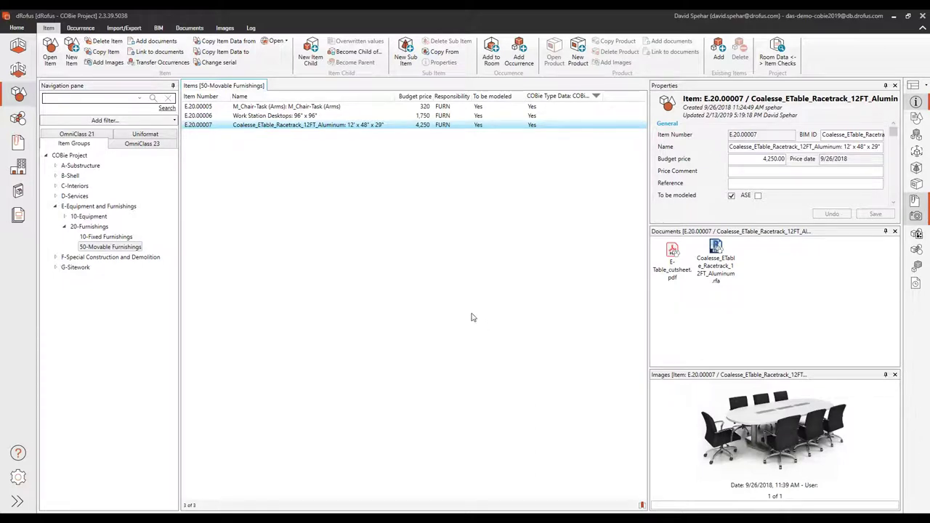
{"action": "left_click", "coordinate": [55, 196]}
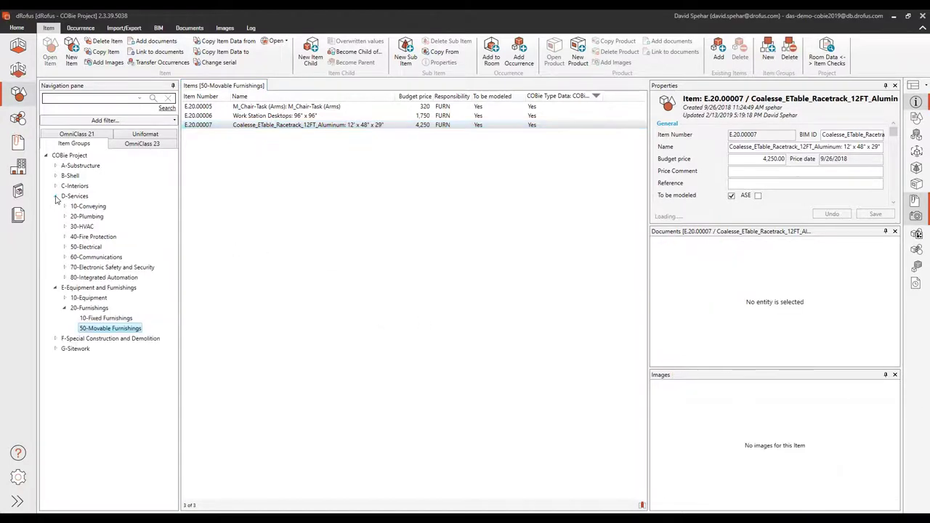
{"action": "left_click", "coordinate": [64, 227]}
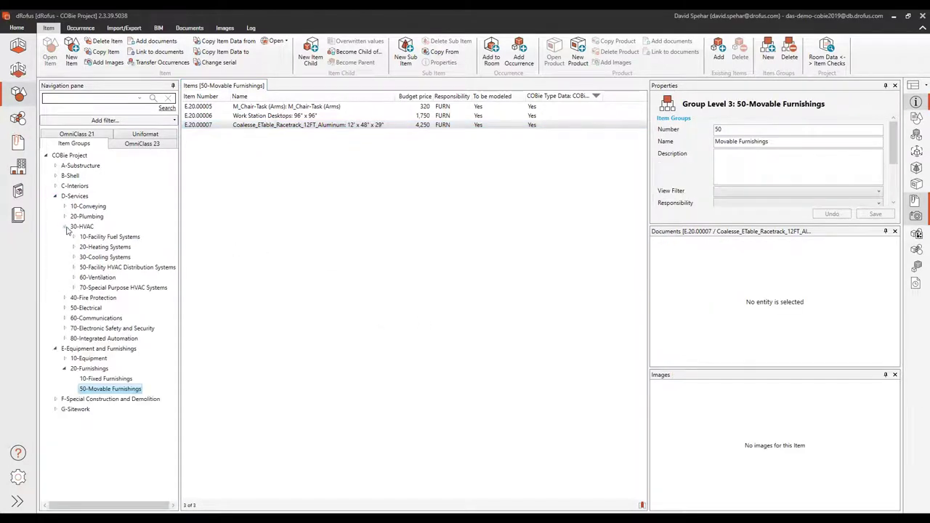
List 50-HVAC Air Distribution items and select D.30.00030 M_VAV Unit - Single Duct: 150 mm.
{"action": "left_click", "coordinate": [73, 268]}
{"action": "left_click", "coordinate": [126, 300]}
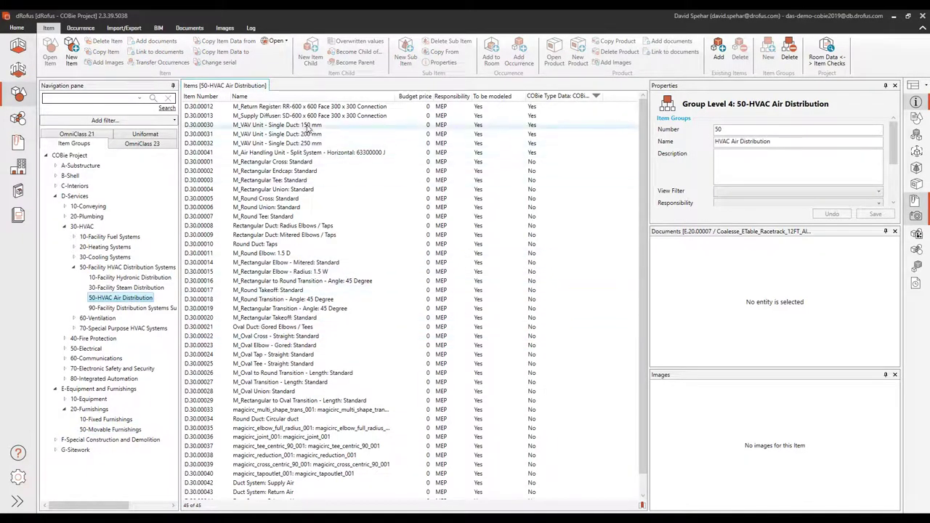
{"action": "left_click", "coordinate": [308, 127]}
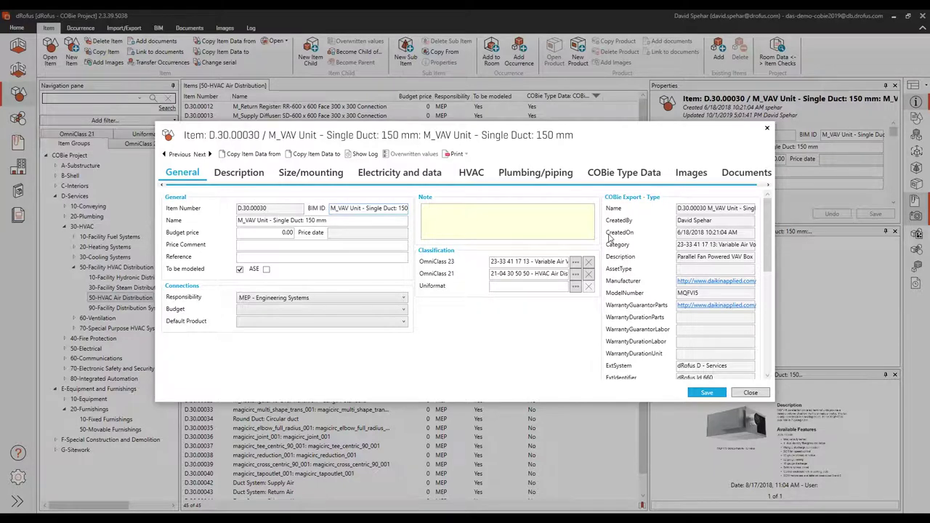
Review the VAV unit's COBie Type Data (Parallel Fan Powered VAV Box, MQFVI5), then close it.
{"action": "left_click", "coordinate": [639, 180]}
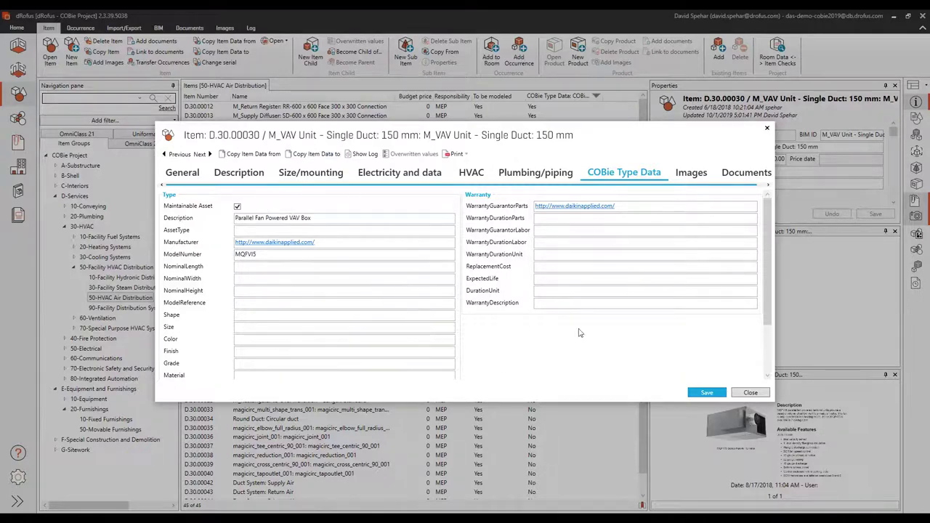
{"action": "left_click_drag", "start_coordinate": [765, 258], "coordinate": [764, 305]}
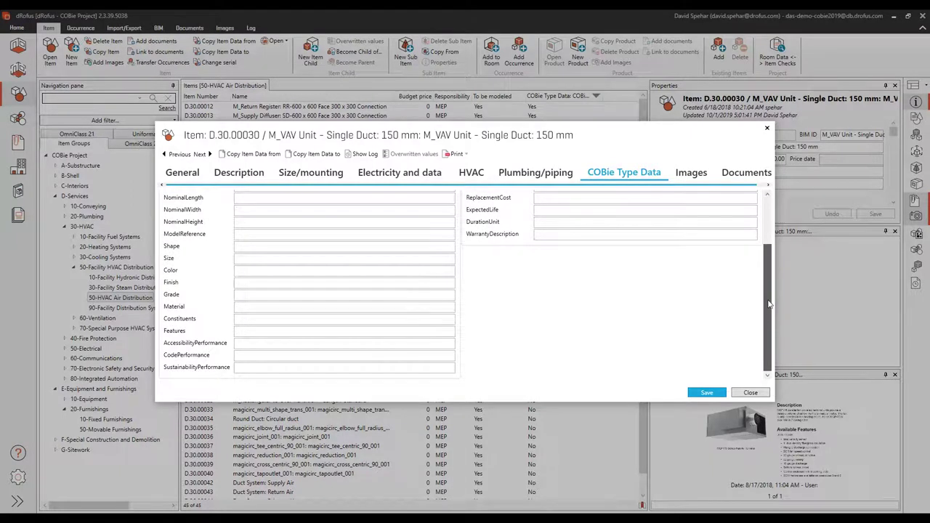
{"action": "left_click_drag", "start_coordinate": [770, 305], "coordinate": [770, 250]}
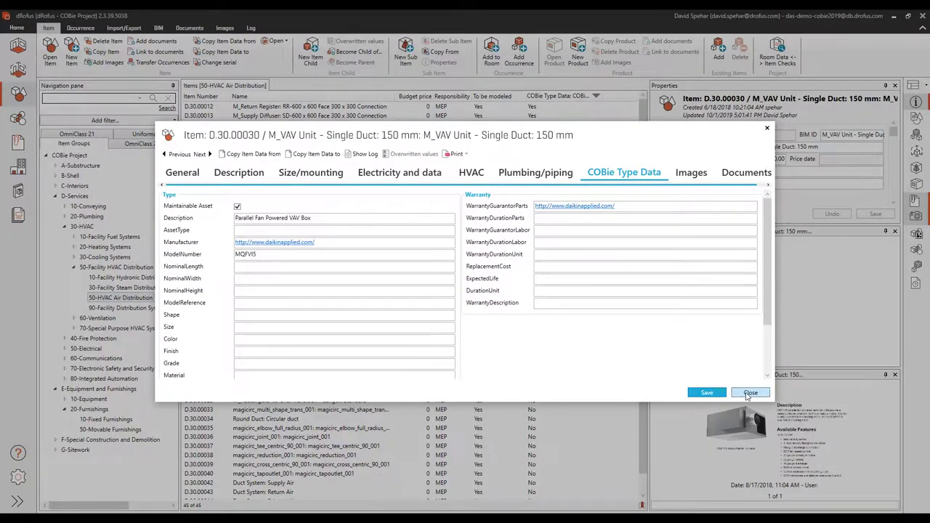
{"action": "left_click", "coordinate": [749, 392]}
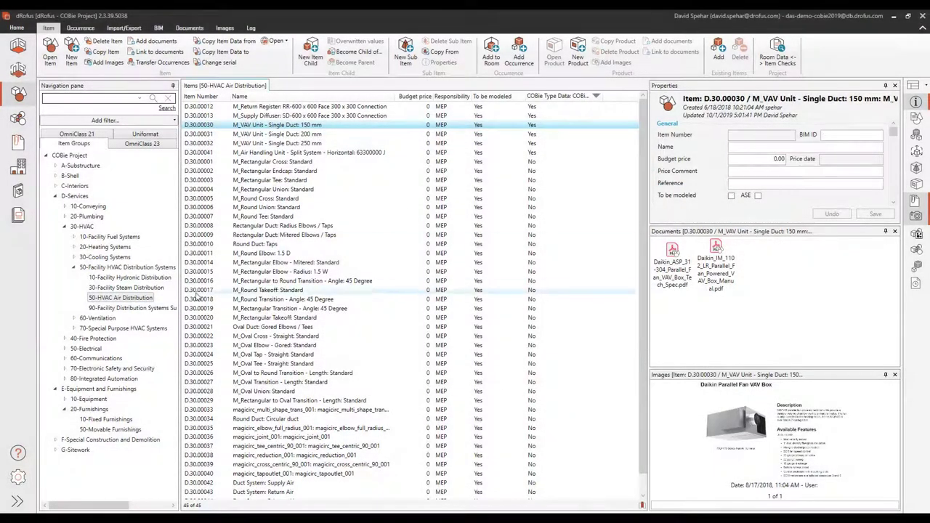
Set the 30-HVAC group's View Filter to COBie Deliverable and save.
{"action": "left_click", "coordinate": [81, 226]}
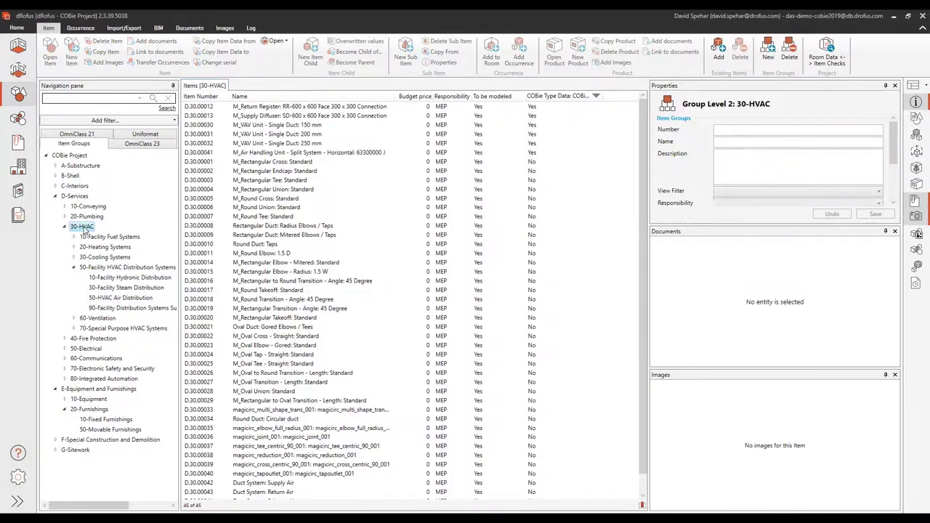
{"action": "left_click", "coordinate": [769, 191]}
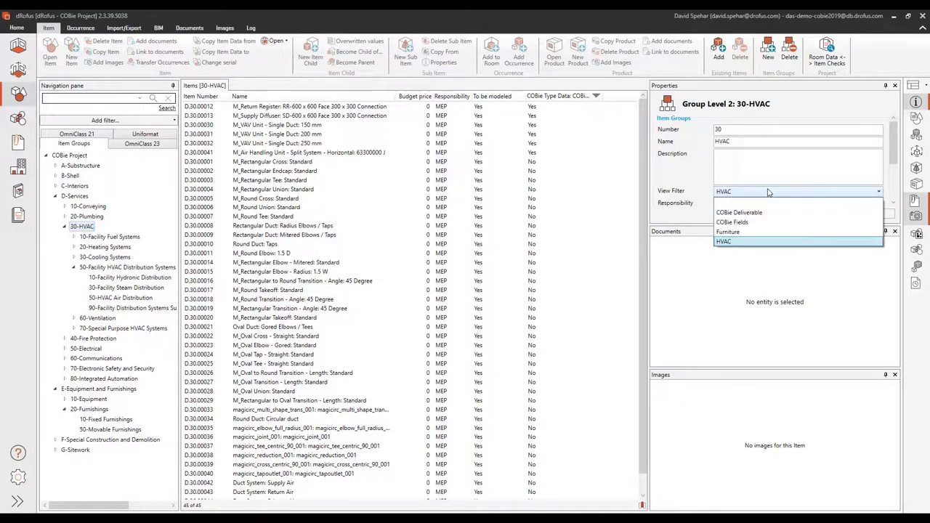
{"action": "left_click", "coordinate": [745, 213]}
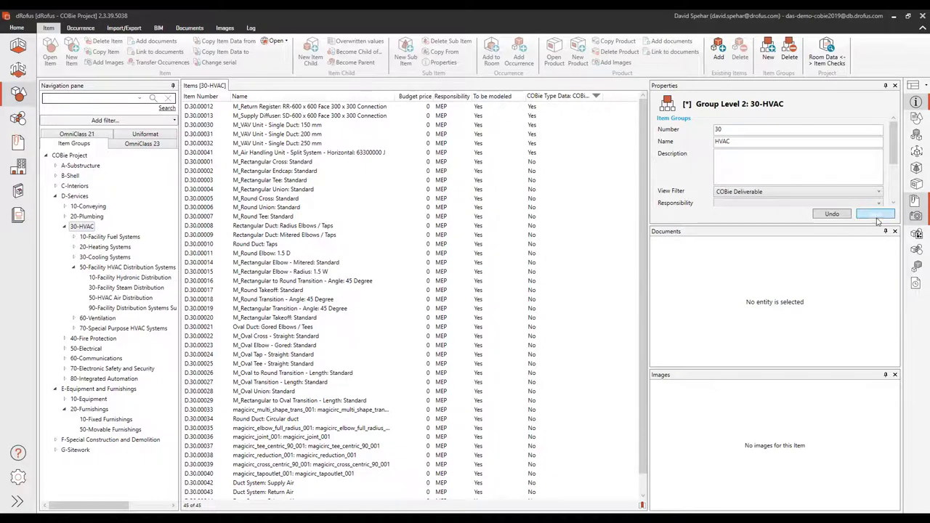
{"action": "left_click", "coordinate": [877, 215]}
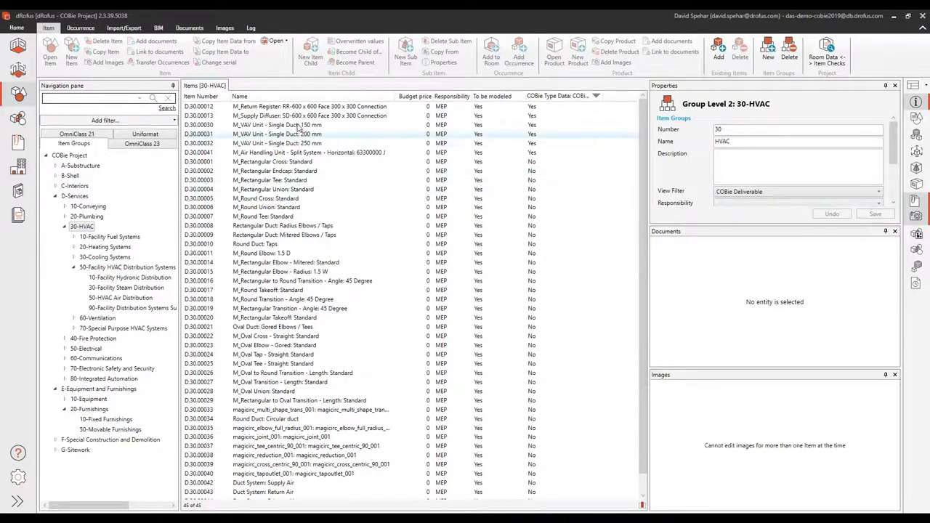
Reopen item D.30.00030 to check its COBie Type Data page, then close it.
{"action": "left_click", "coordinate": [287, 124]}
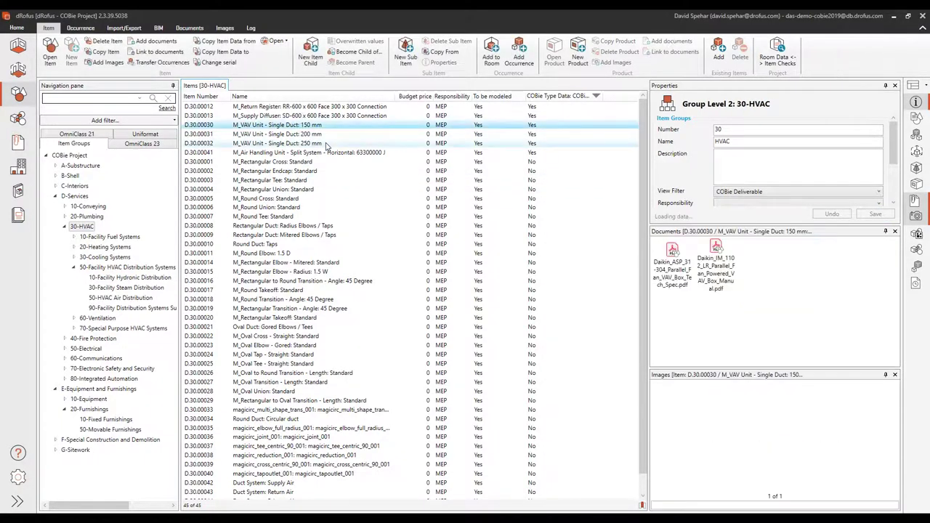
{"action": "left_click", "coordinate": [51, 56]}
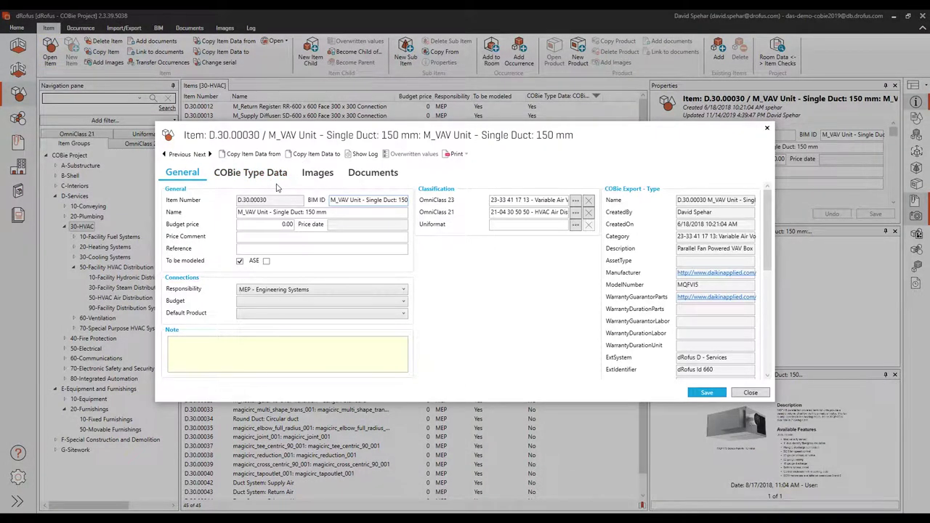
{"action": "left_click", "coordinate": [266, 173]}
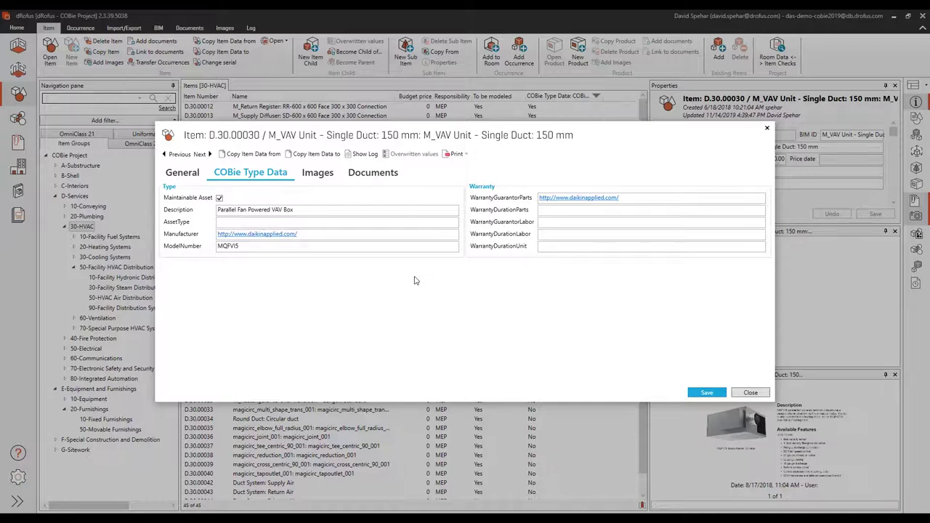
{"action": "left_click", "coordinate": [751, 393]}
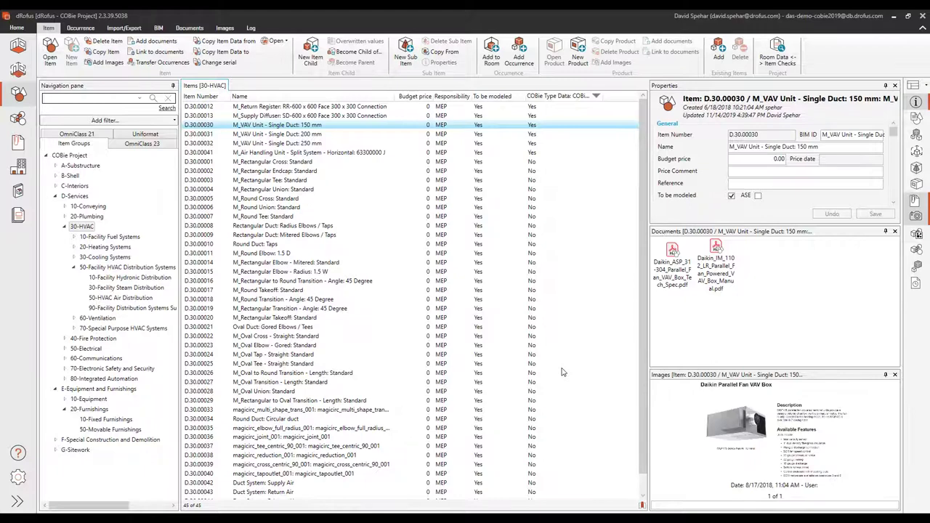
Filter all COBie Project items to COBie Type Data = Yes.
{"action": "left_click", "coordinate": [74, 156]}
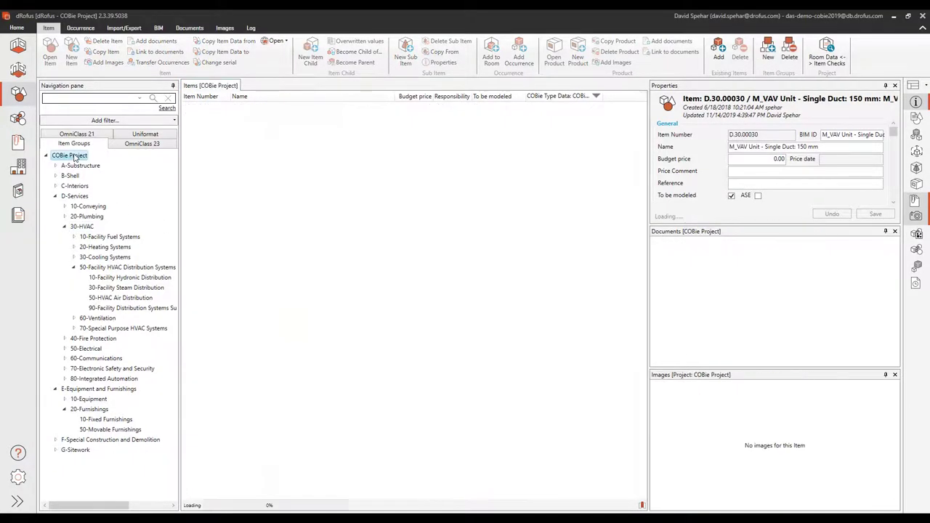
{"action": "left_click", "coordinate": [595, 96]}
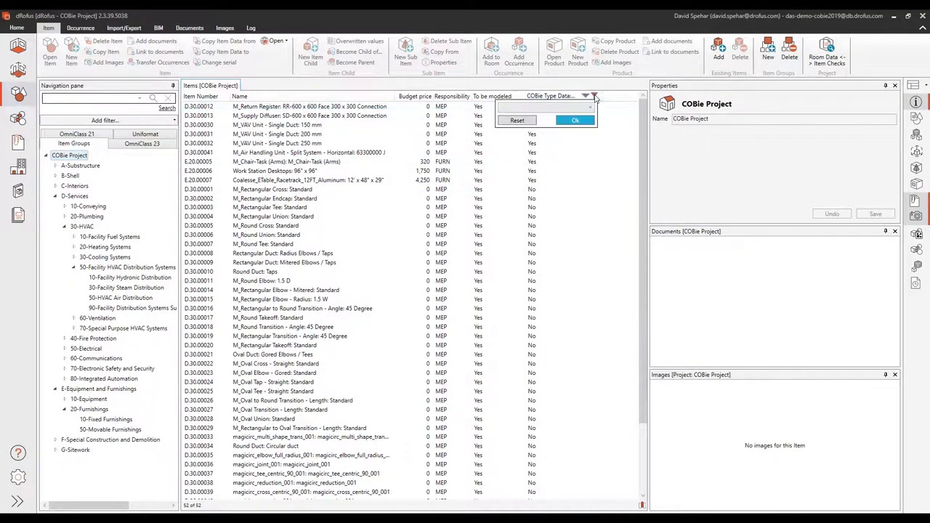
{"action": "left_click", "coordinate": [590, 107]}
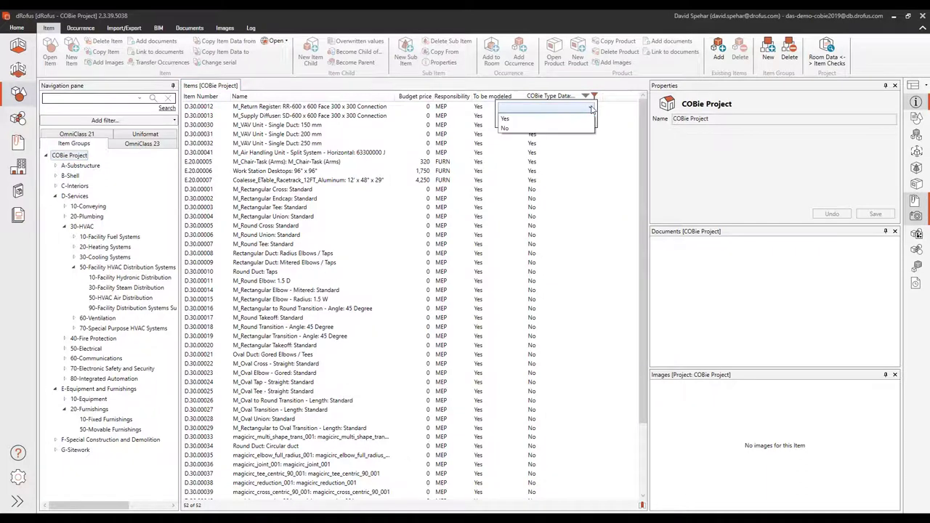
{"action": "left_click", "coordinate": [518, 123]}
{"action": "left_click", "coordinate": [579, 125]}
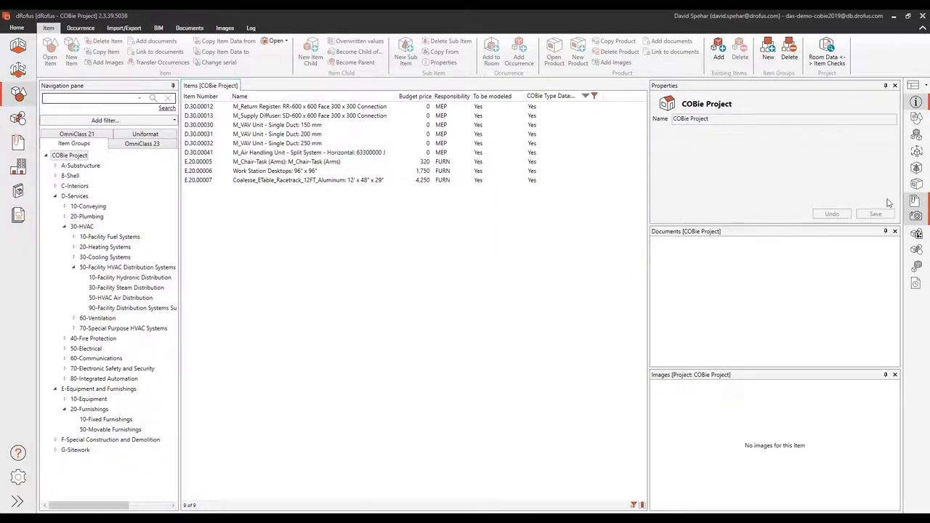
Show the Item Data pane instead of Documents and Images, and select 50-HVAC Air Distribution.
{"action": "left_click", "coordinate": [917, 118]}
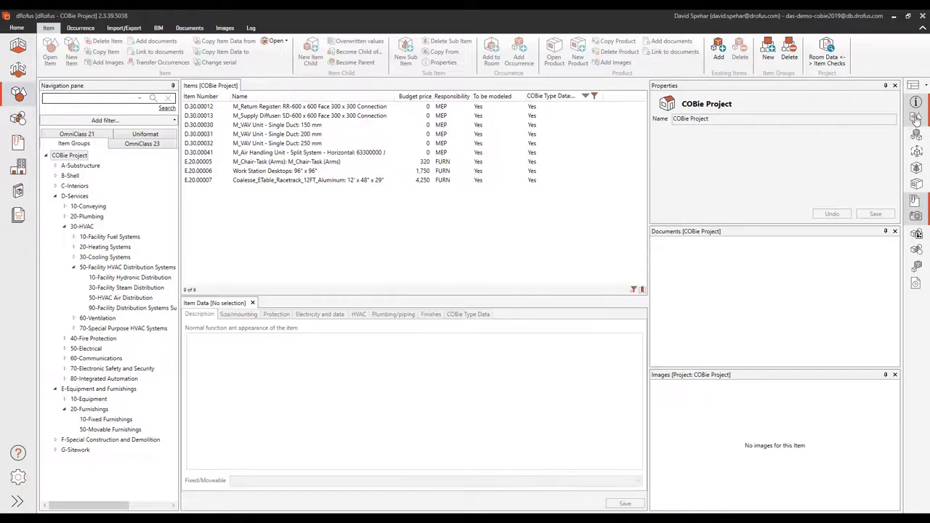
{"action": "left_click", "coordinate": [895, 231]}
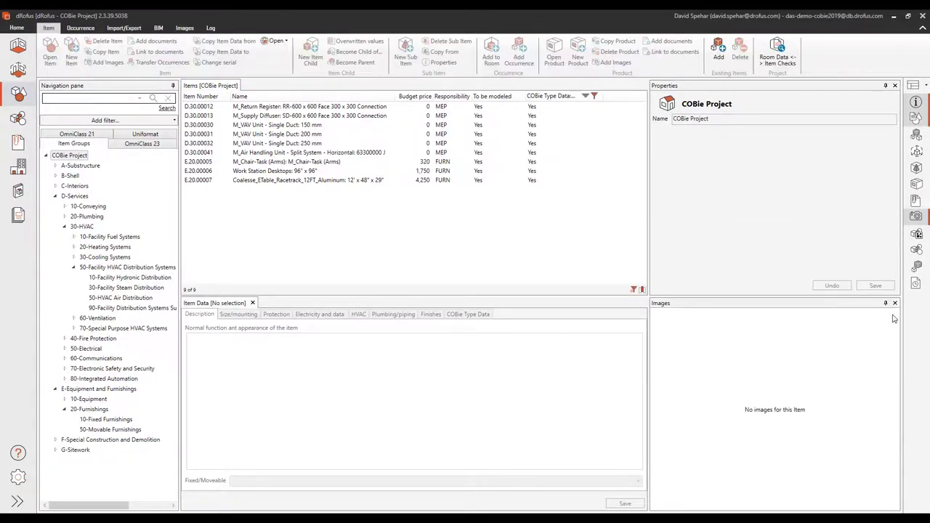
{"action": "left_click", "coordinate": [894, 303]}
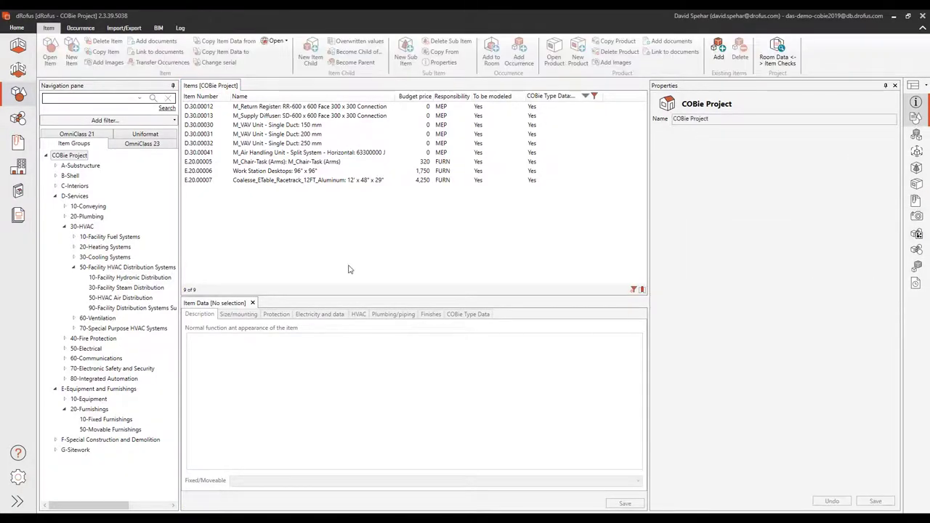
{"action": "left_click", "coordinate": [121, 298]}
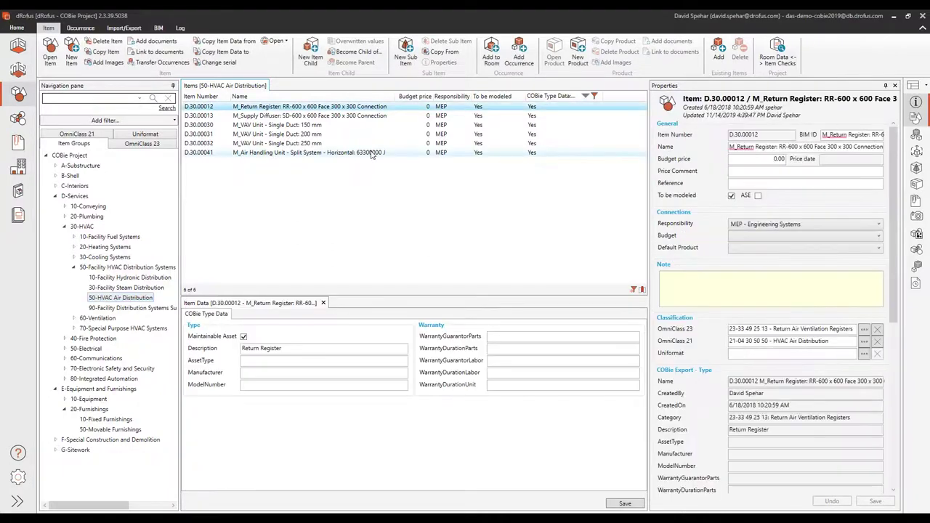
Bulk-set AssetType to 'Fixed' on all six items, then select the 150 mm VAV unit D.30.00030.
{"action": "key", "text": "ctrl+a"}
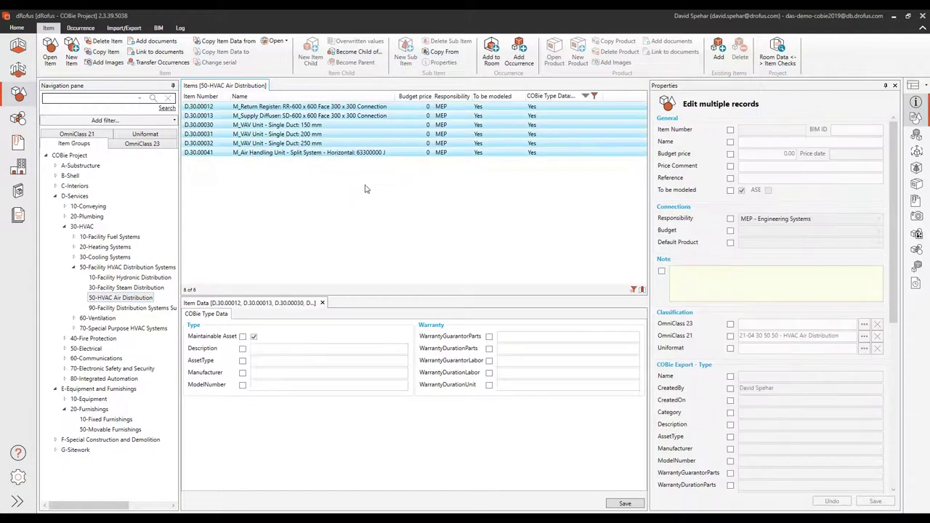
{"action": "left_click", "coordinate": [242, 360]}
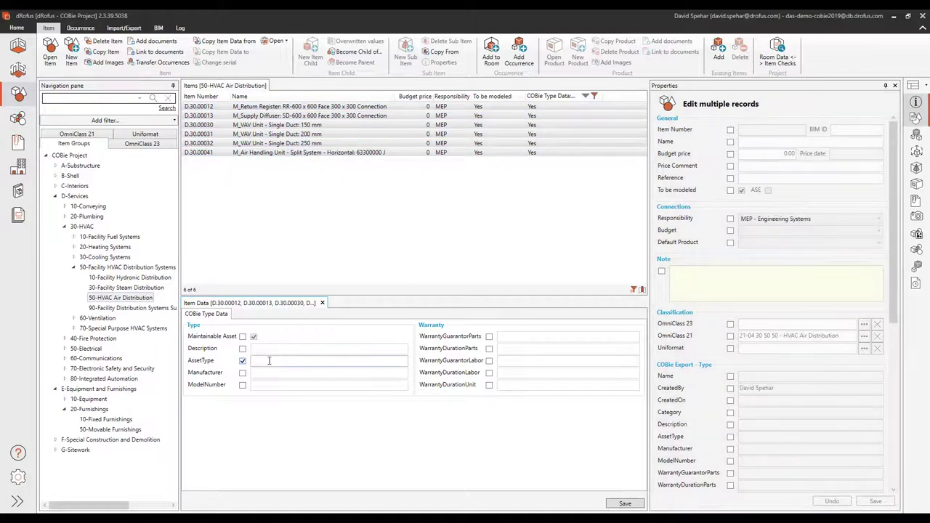
{"action": "left_click", "coordinate": [269, 360]}
{"action": "type", "text": "Fixed"}
{"action": "left_click", "coordinate": [617, 505]}
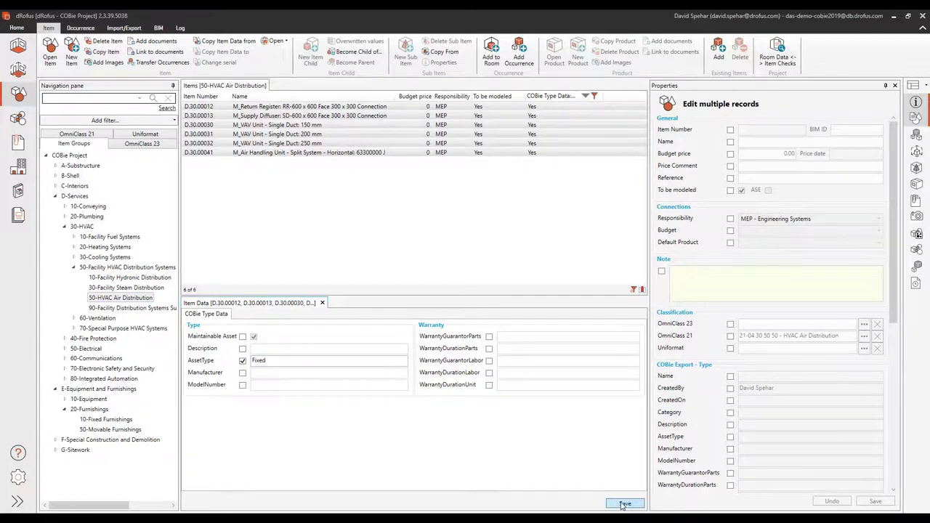
{"action": "left_click", "coordinate": [303, 126]}
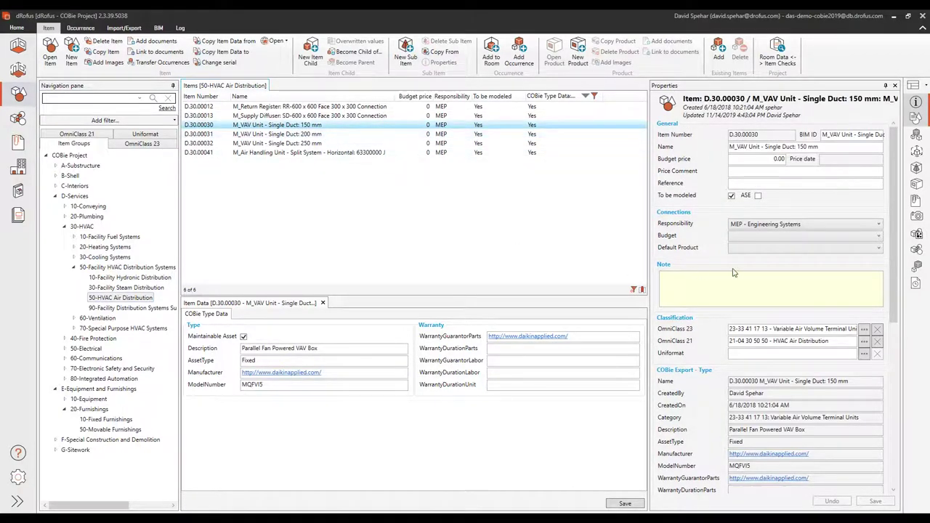
Review the VAV unit's COBie type data and open its occurrence in 01.020 Conference Room, Large.
{"action": "left_click_drag", "start_coordinate": [895, 236], "coordinate": [905, 308]}
{"action": "scroll", "coordinate": [707, 204], "scroll_direction": "down", "scroll_amount": 3}
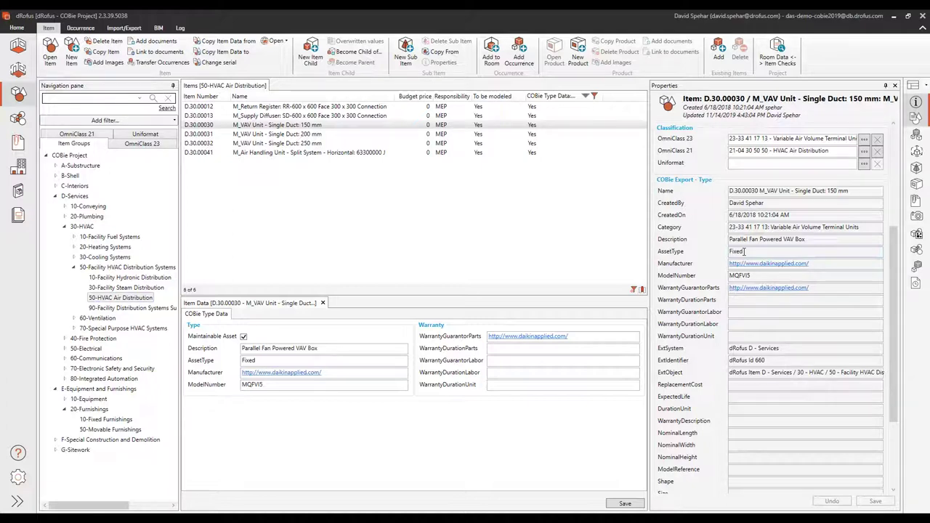
{"action": "left_click", "coordinate": [917, 138]}
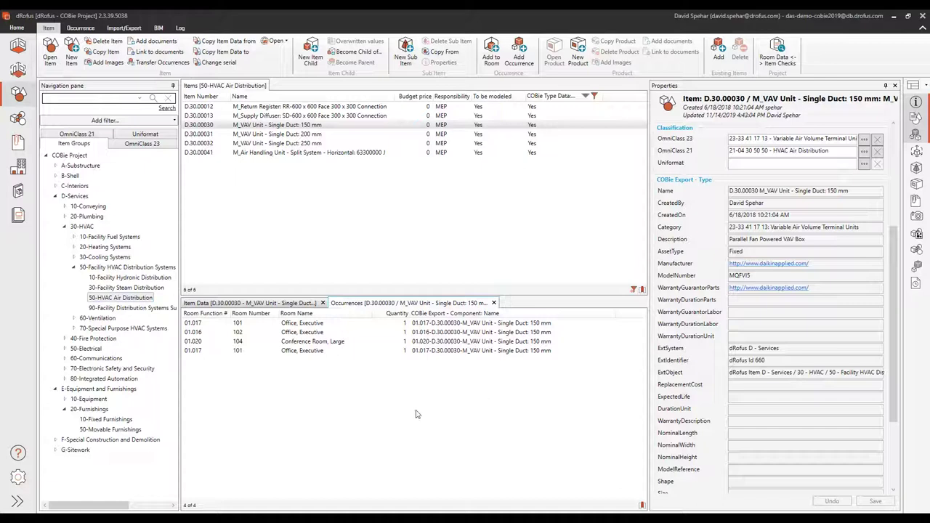
{"action": "left_click", "coordinate": [323, 346]}
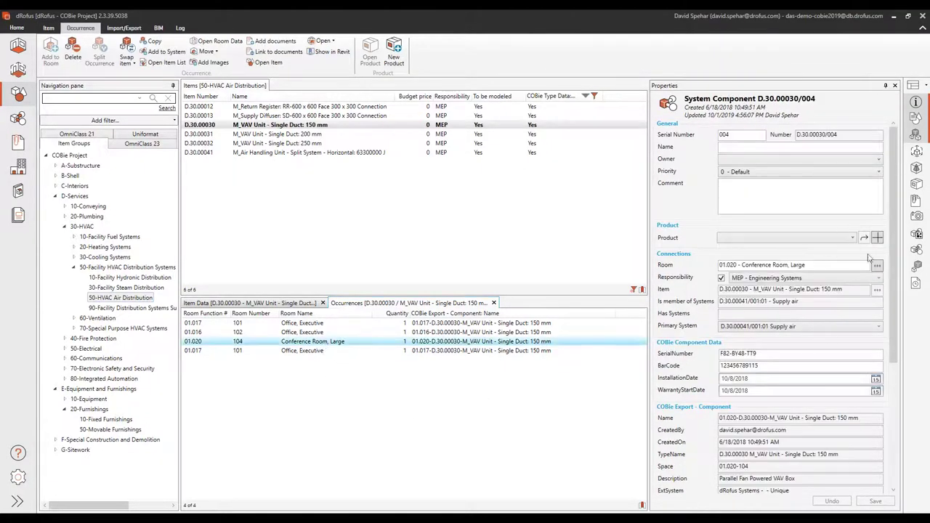
Review D.30.00030/004's COBie component data (installation date 10/8/2018) and COBie Export fields.
{"action": "left_click_drag", "start_coordinate": [895, 247], "coordinate": [899, 341]}
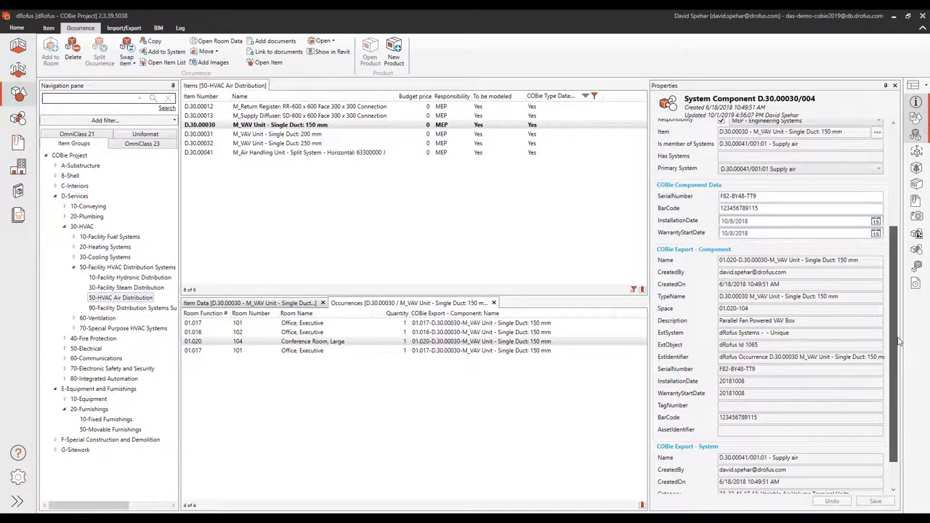
{"action": "left_click_drag", "start_coordinate": [899, 341], "coordinate": [901, 365]}
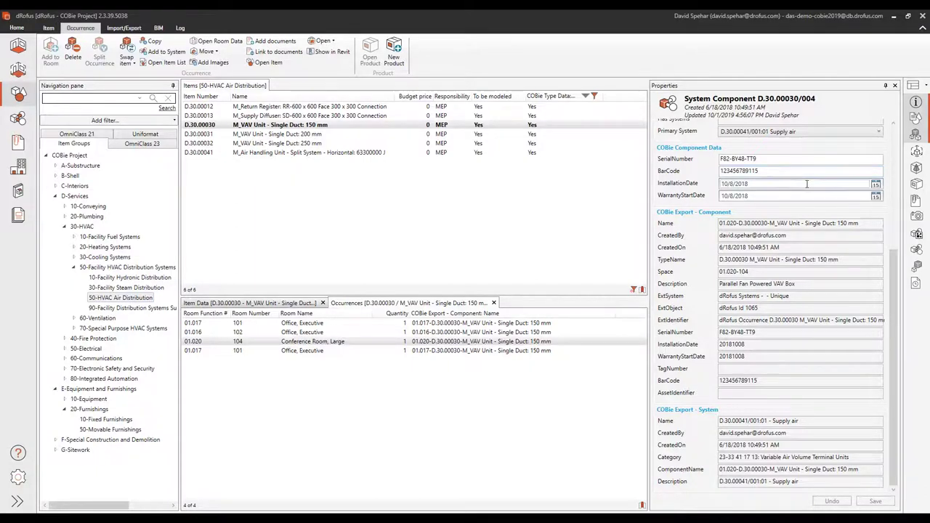
{"action": "left_click", "coordinate": [125, 29]}
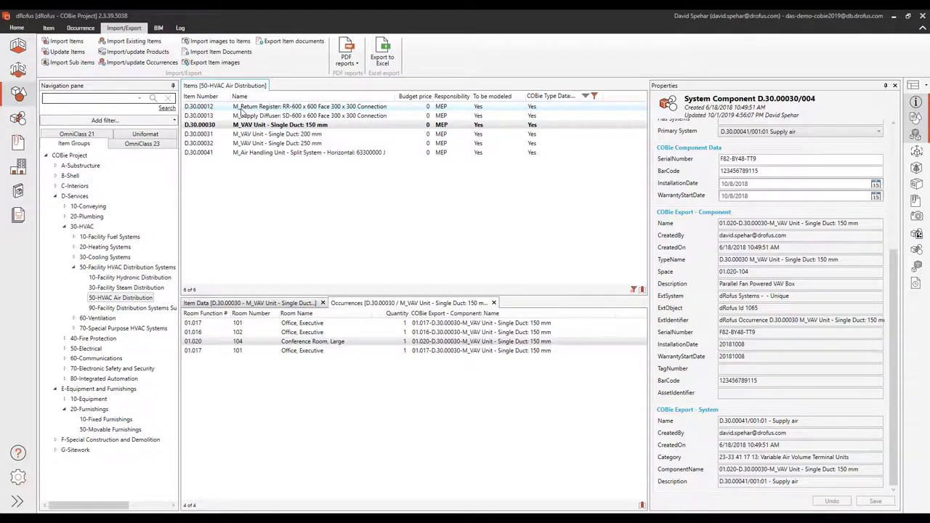
Browse OmniClass 21 systems to Services > HVAC > HVAC Air Distribution and expand the air handling unit's components.
{"action": "left_click", "coordinate": [21, 119]}
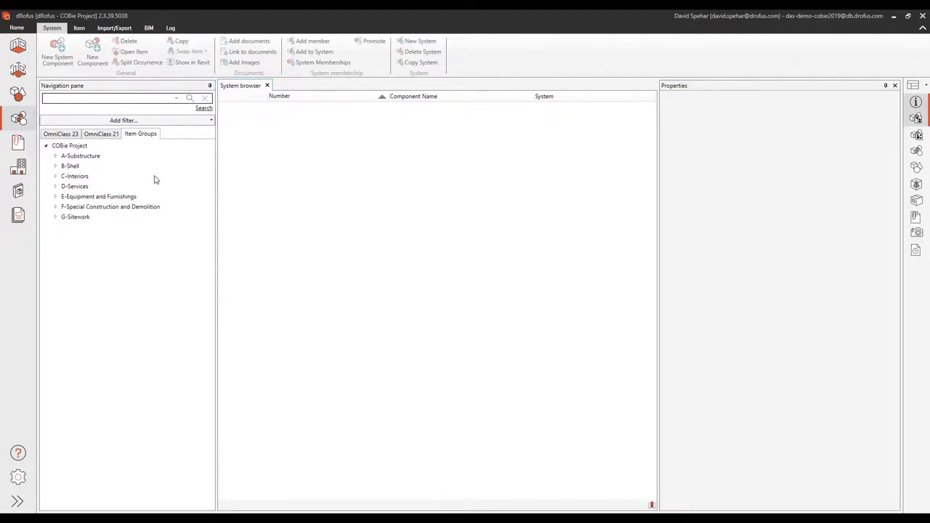
{"action": "left_click", "coordinate": [105, 137]}
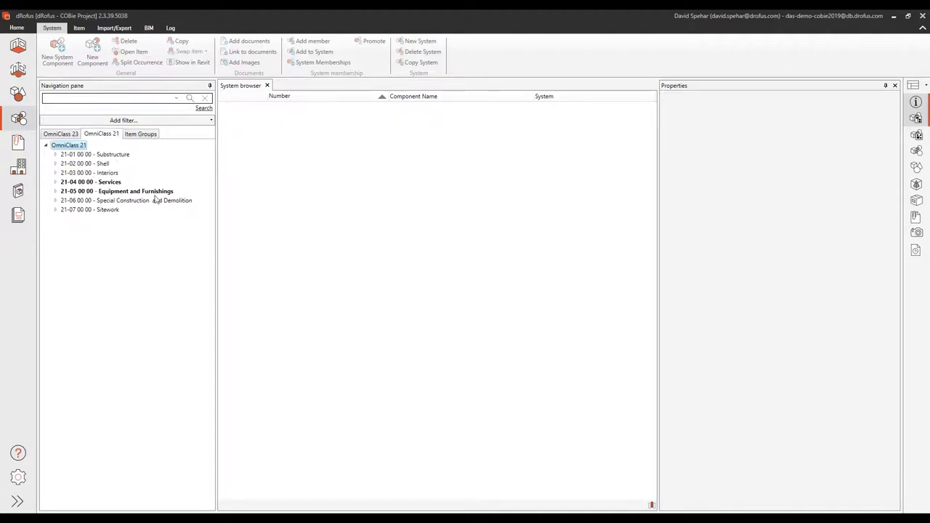
{"action": "left_click", "coordinate": [56, 182]}
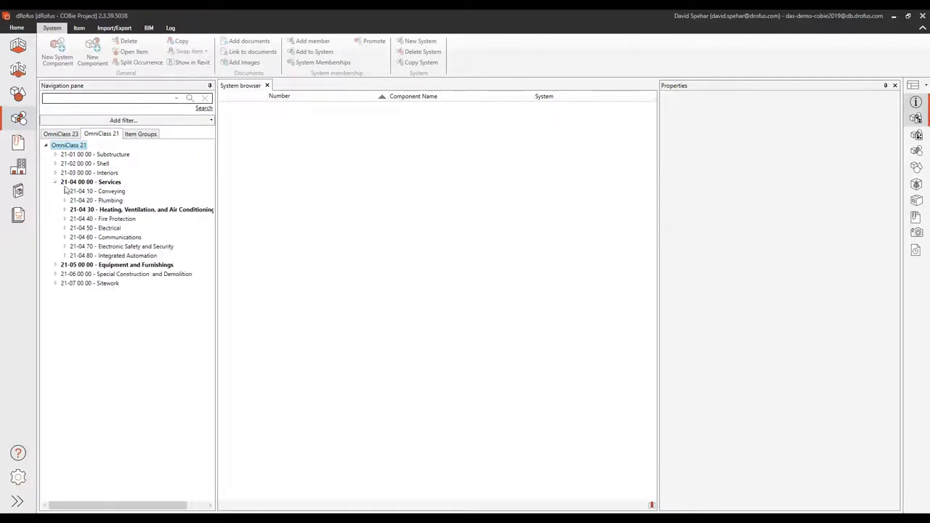
{"action": "left_click", "coordinate": [65, 210]}
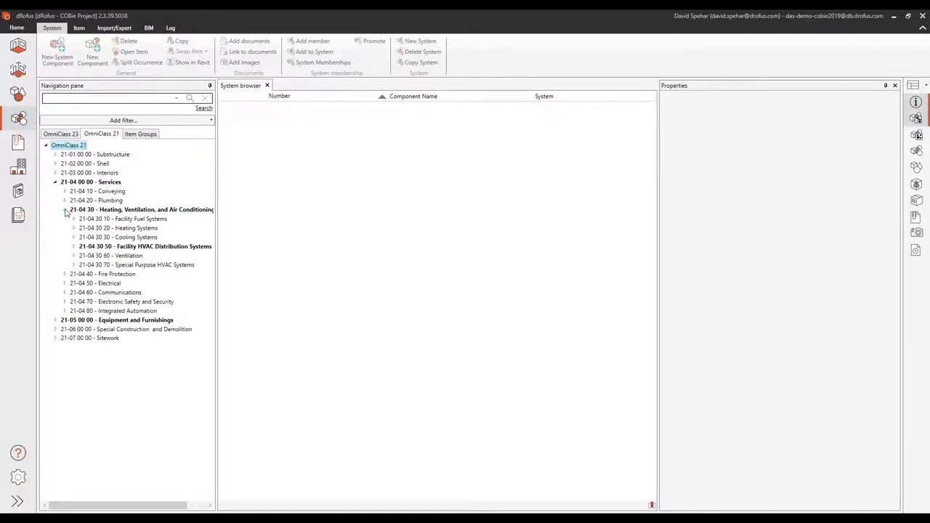
{"action": "left_click", "coordinate": [75, 247]}
{"action": "left_click", "coordinate": [91, 275]}
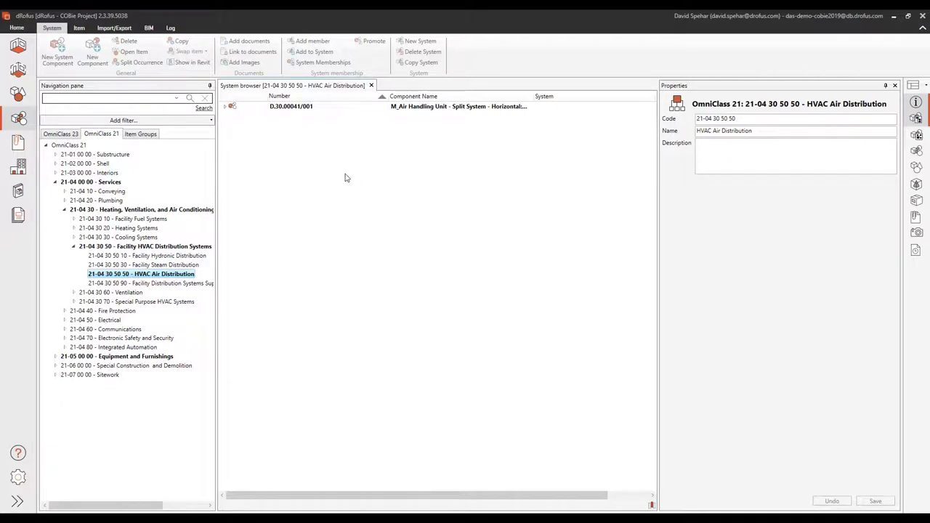
{"action": "left_click", "coordinate": [226, 109]}
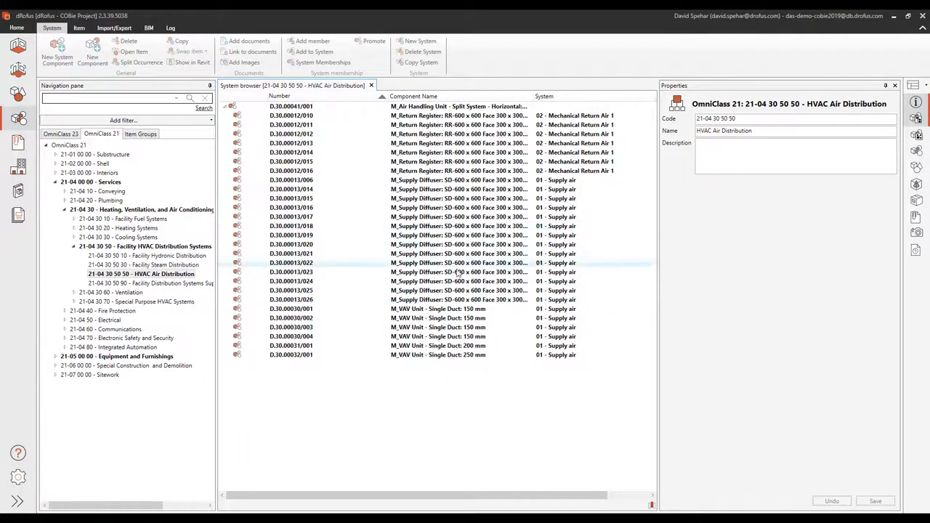
Select component D.30.00030/001 in 01.017 Office, Executive and scroll to its COBie Export fields.
{"action": "left_click", "coordinate": [456, 309]}
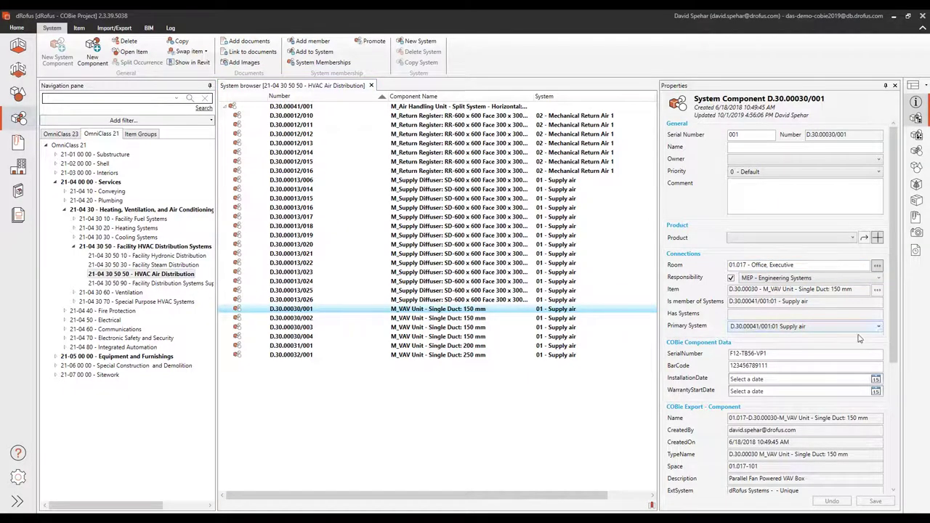
{"action": "left_click_drag", "start_coordinate": [900, 306], "coordinate": [896, 389]}
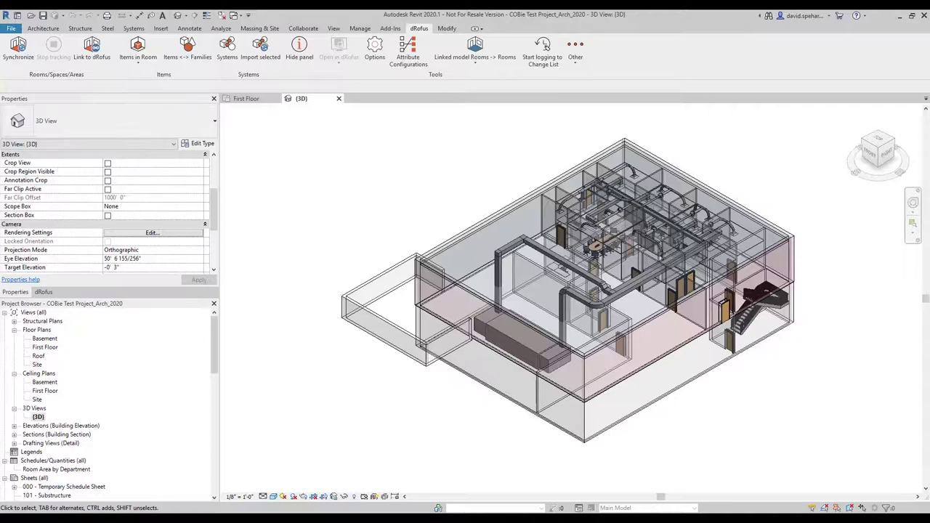
On the First Floor plan, select Conference Room, Large 104 and show its linked dRofus data.
{"action": "left_click", "coordinate": [250, 101]}
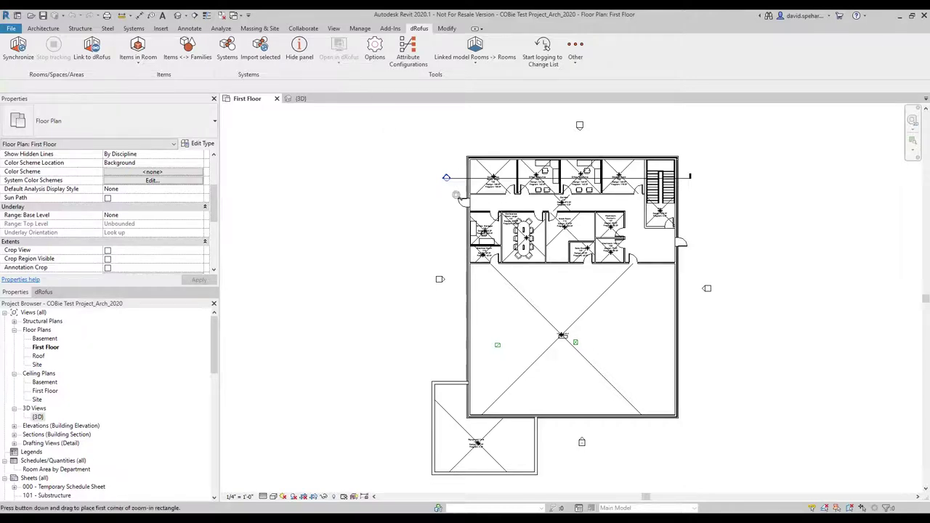
{"action": "scroll", "coordinate": [522, 244], "scroll_direction": "up", "scroll_amount": 5}
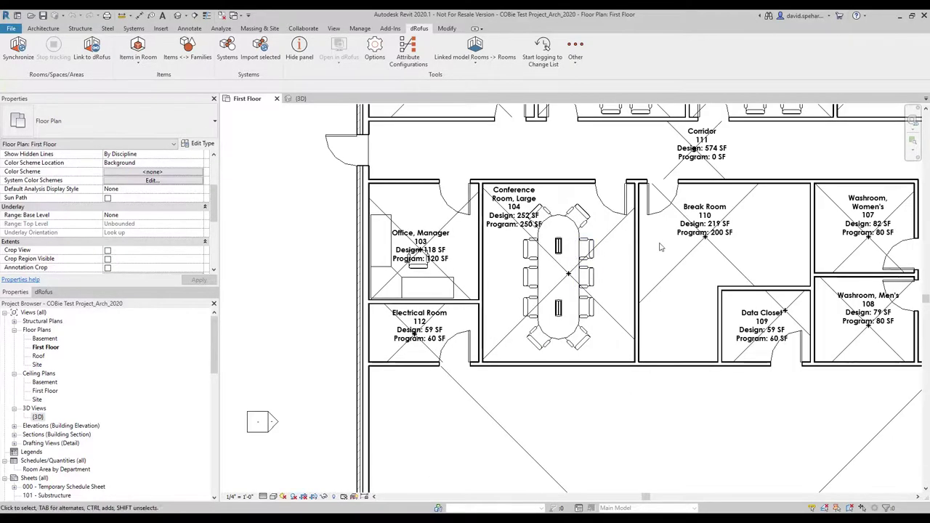
{"action": "left_click", "coordinate": [614, 234]}
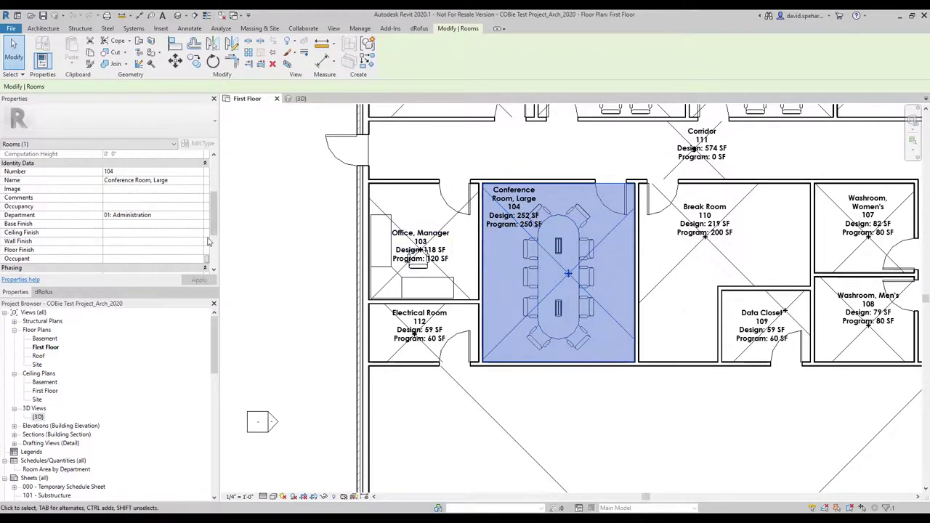
{"action": "scroll", "coordinate": [214, 221], "scroll_direction": "down", "scroll_amount": 1}
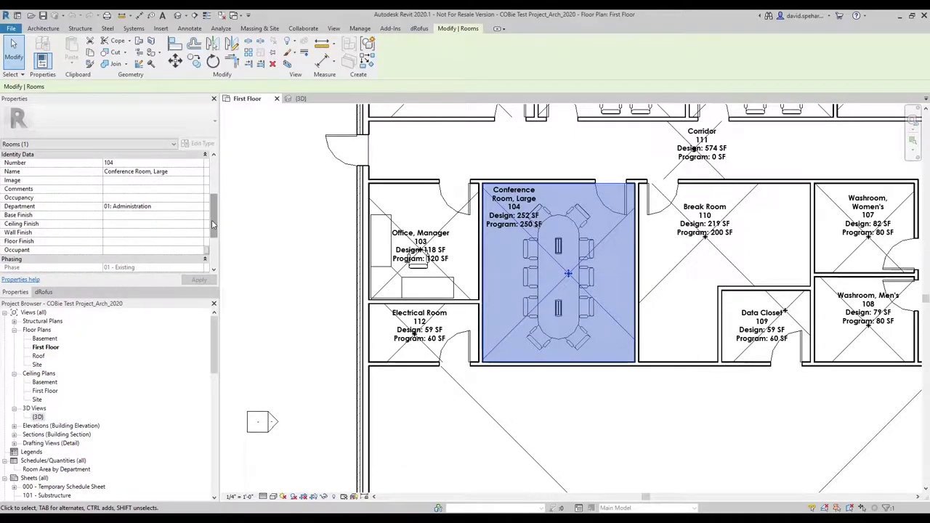
{"action": "left_click", "coordinate": [42, 292]}
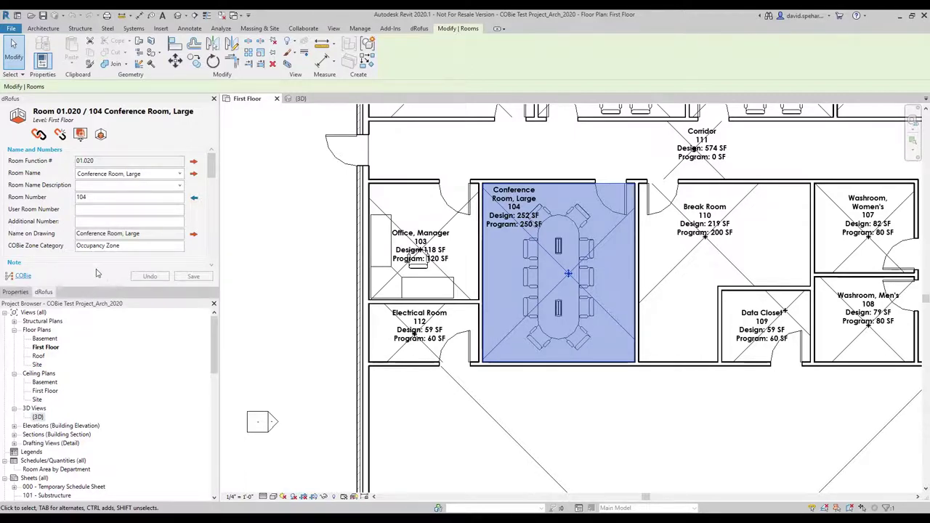
Scroll room 104's COBie Export Space and Zone values, including name 01.020-104 and category 13-55 11 00.
{"action": "left_click_drag", "start_coordinate": [213, 167], "coordinate": [227, 258]}
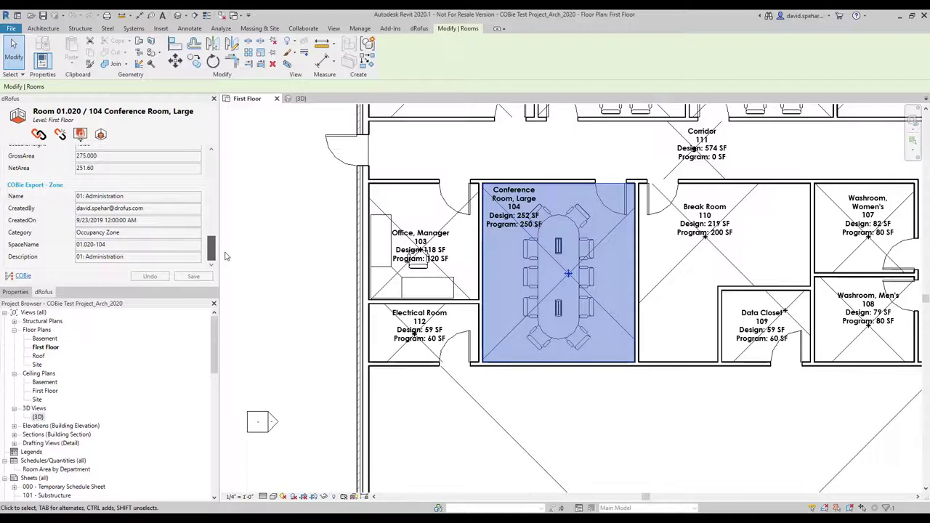
{"action": "left_click_drag", "start_coordinate": [224, 256], "coordinate": [222, 228]}
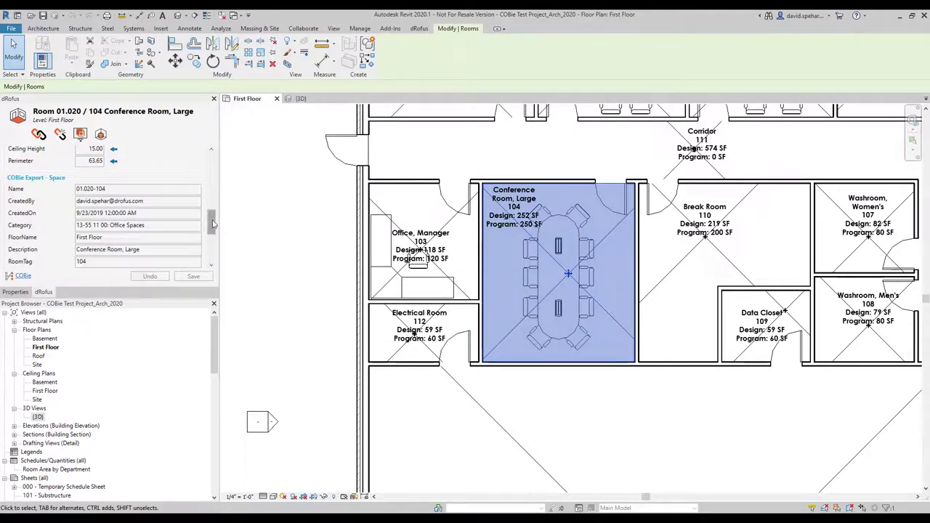
{"action": "left_click_drag", "start_coordinate": [212, 224], "coordinate": [212, 231]}
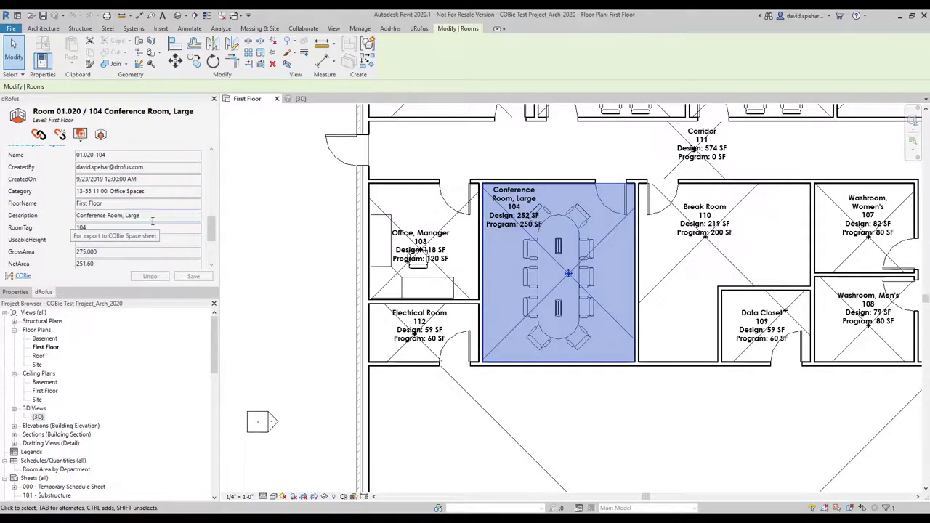
{"action": "left_click_drag", "start_coordinate": [209, 231], "coordinate": [206, 159]}
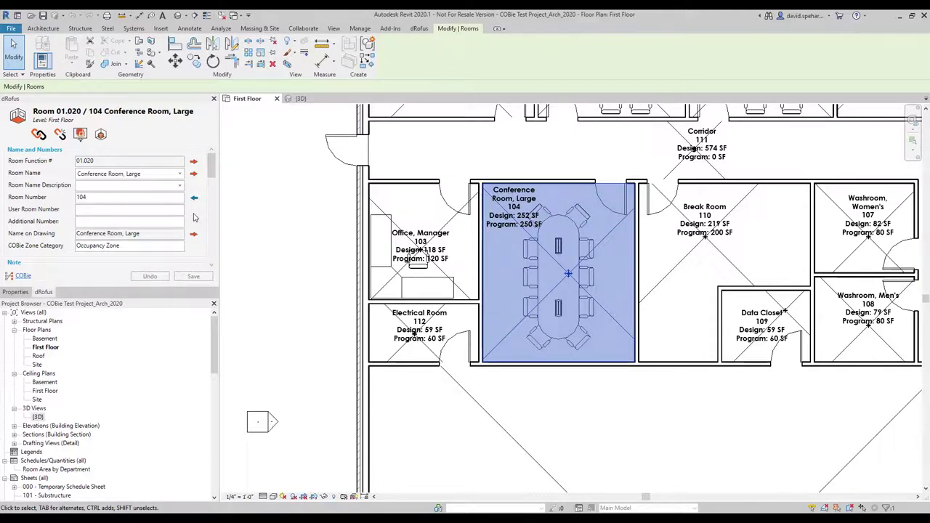
{"action": "left_click_drag", "start_coordinate": [211, 165], "coordinate": [218, 234]}
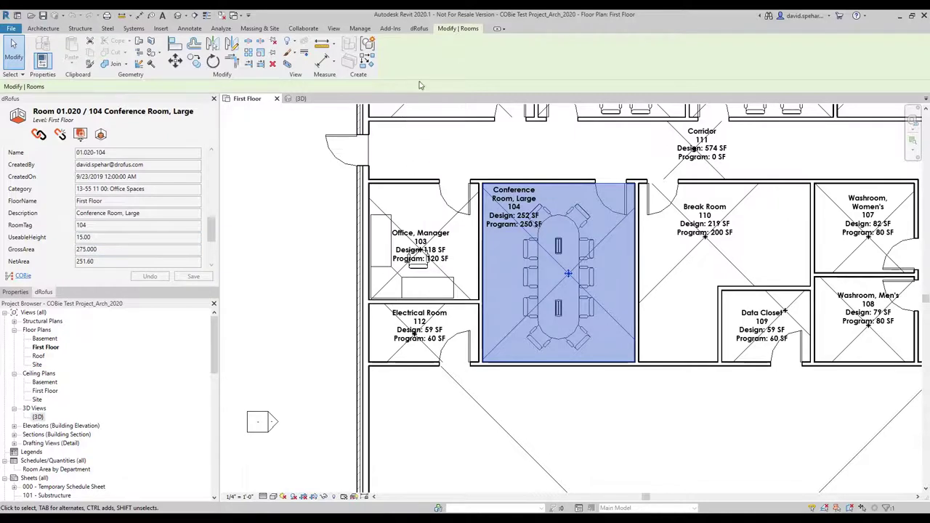
{"action": "left_click", "coordinate": [420, 29]}
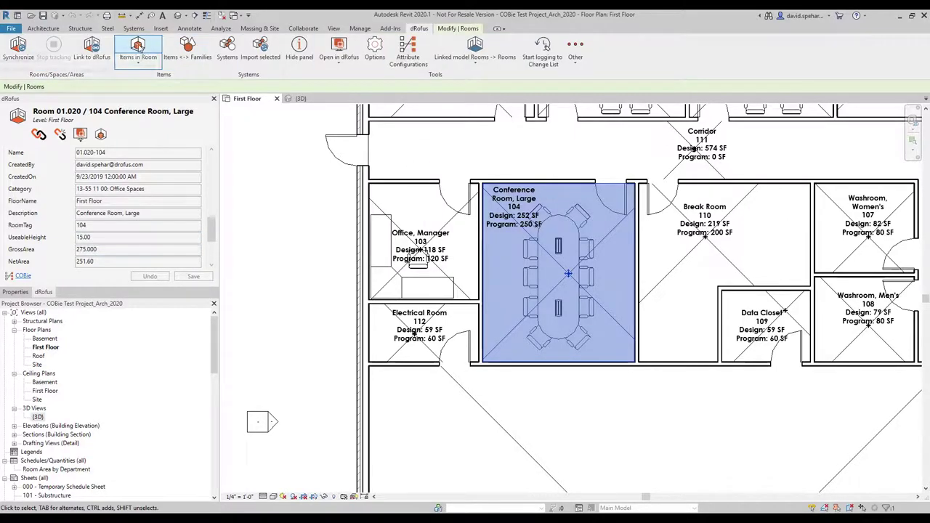
Review the items planned and placed in Conference Room 104, then select the conference table.
{"action": "left_click", "coordinate": [138, 46]}
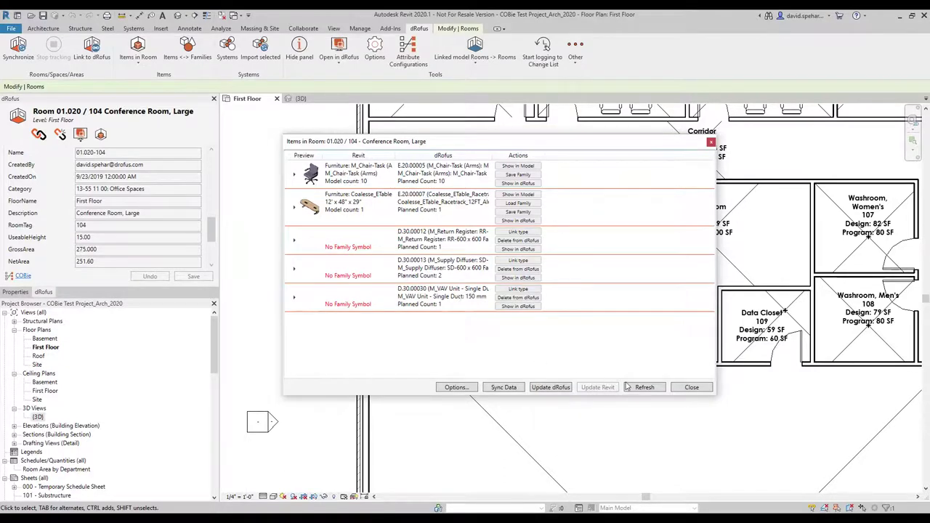
{"action": "left_click", "coordinate": [692, 387]}
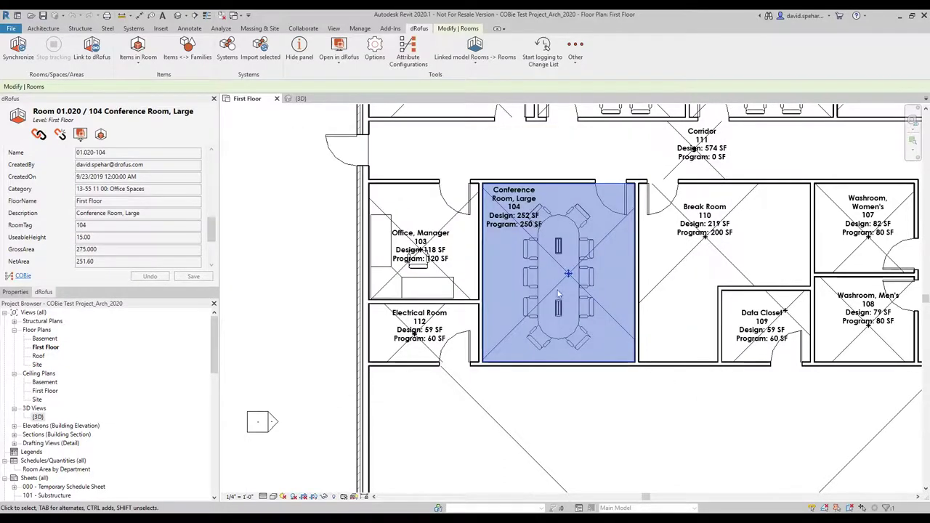
{"action": "left_click", "coordinate": [559, 216]}
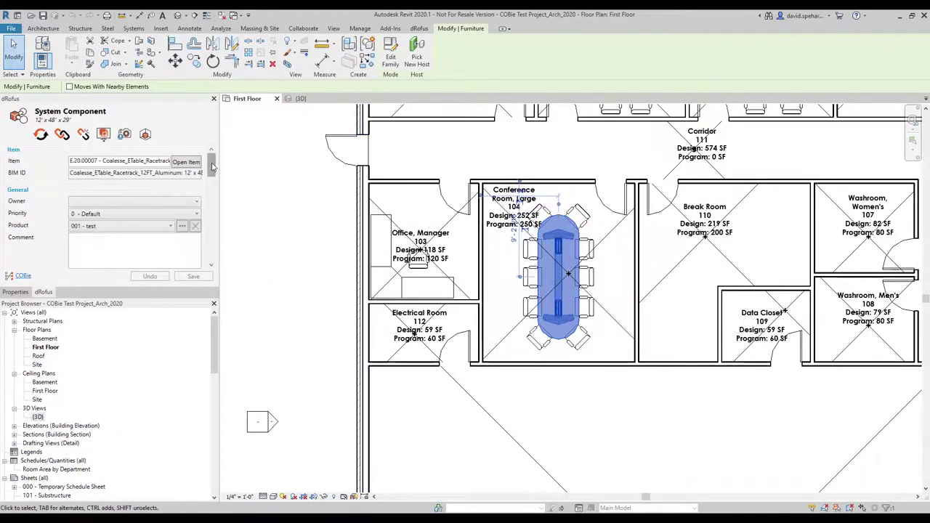
Switch to the COBie Test Project_Mech_2020 model showing the 1st Floor - Mech ductwork plan.
{"action": "left_click_drag", "start_coordinate": [212, 166], "coordinate": [218, 212]}
{"action": "scroll", "coordinate": [218, 224], "scroll_direction": "down", "scroll_amount": 2}
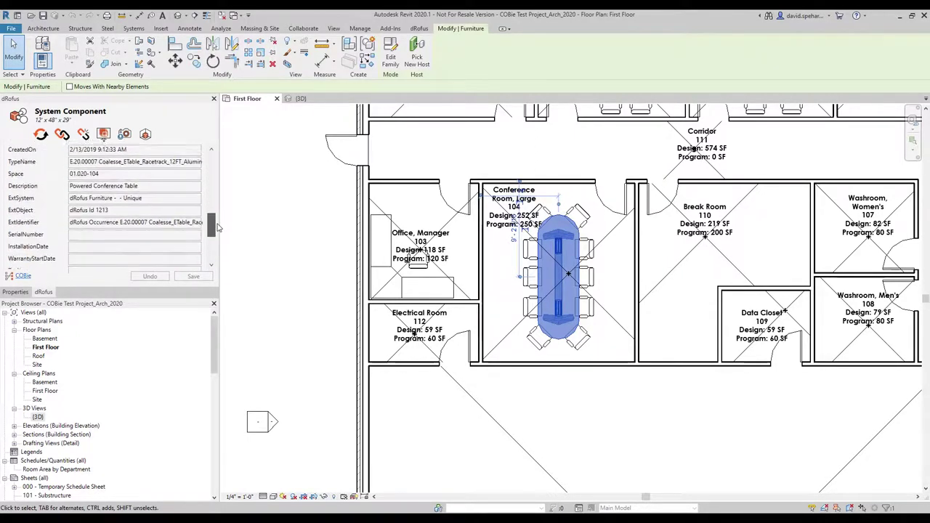
{"action": "scroll", "coordinate": [218, 224], "scroll_direction": "up", "scroll_amount": 2}
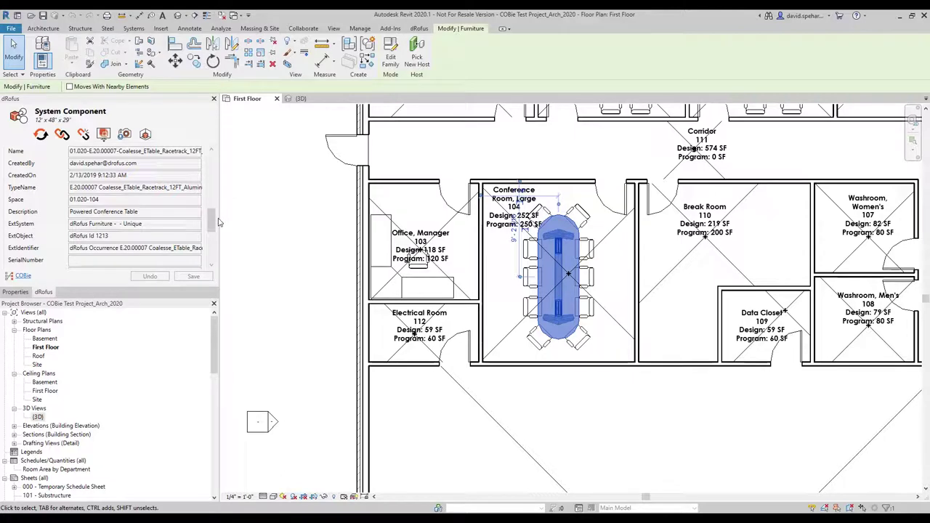
{"action": "mouse_move", "coordinate": [226, 517]}
{"action": "left_click", "coordinate": [265, 492]}
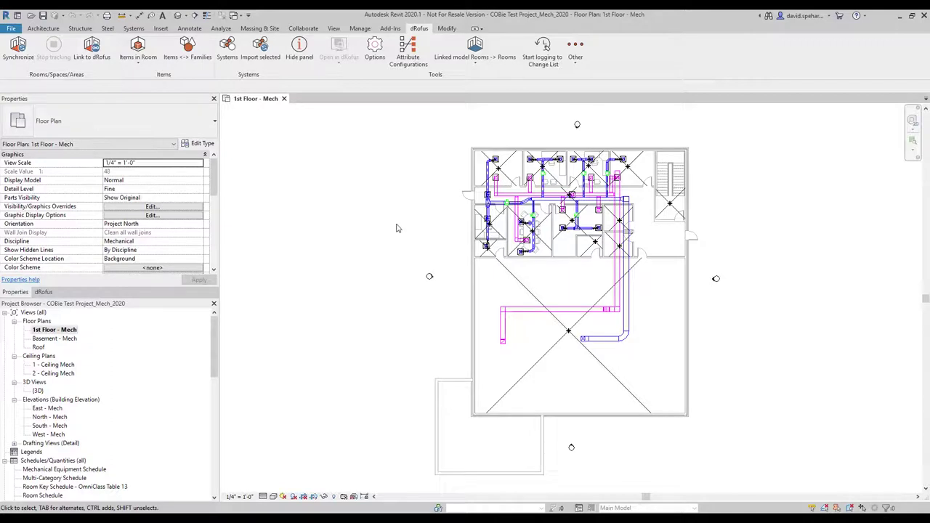
Zoom to Conference Room, Large 104's space, view its dRofus data and list its linked items.
{"action": "key", "text": "z"}
{"action": "key", "text": "r"}
{"action": "left_click_drag", "start_coordinate": [455, 195], "coordinate": [607, 284]}
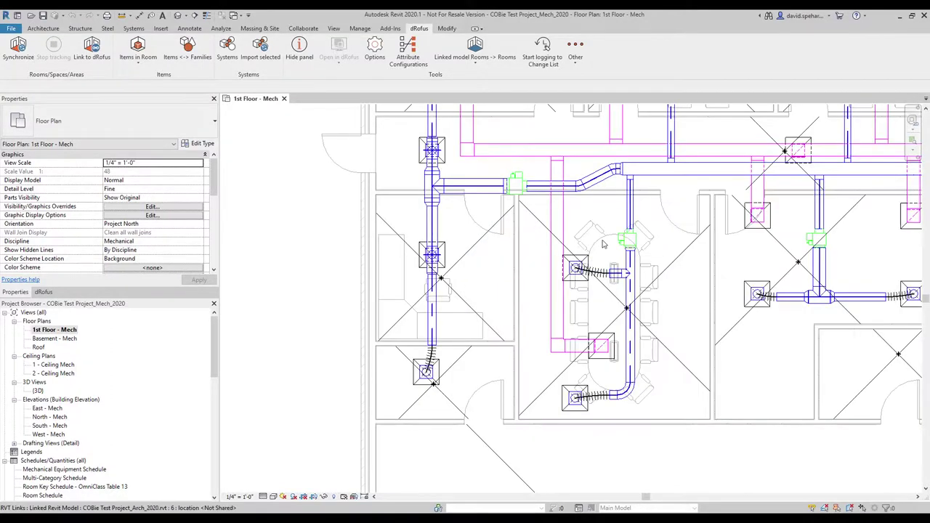
{"action": "left_click", "coordinate": [683, 255]}
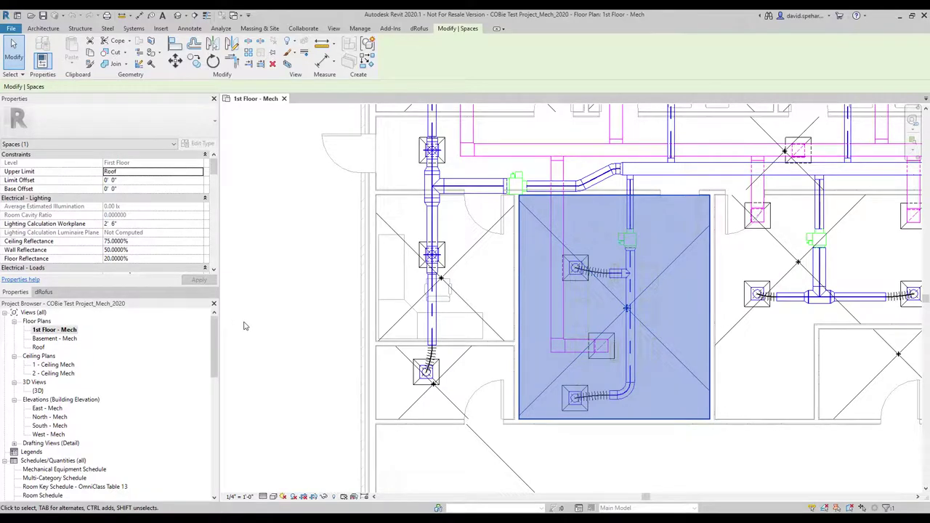
{"action": "left_click", "coordinate": [44, 292]}
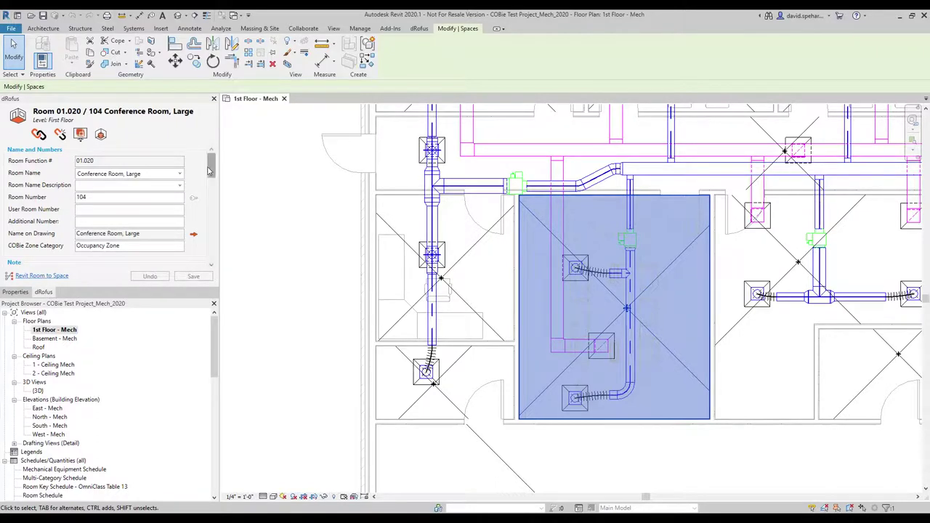
{"action": "left_click_drag", "start_coordinate": [211, 166], "coordinate": [208, 227]}
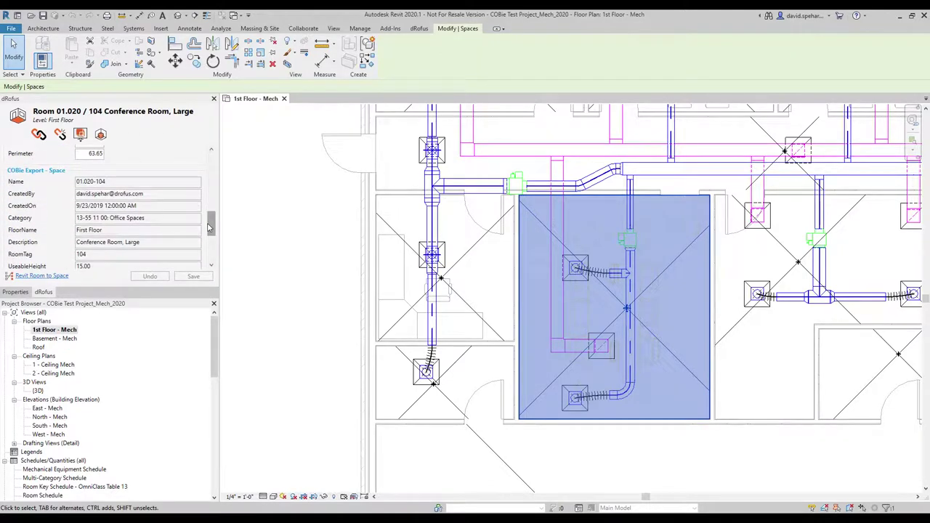
{"action": "left_click", "coordinate": [421, 30]}
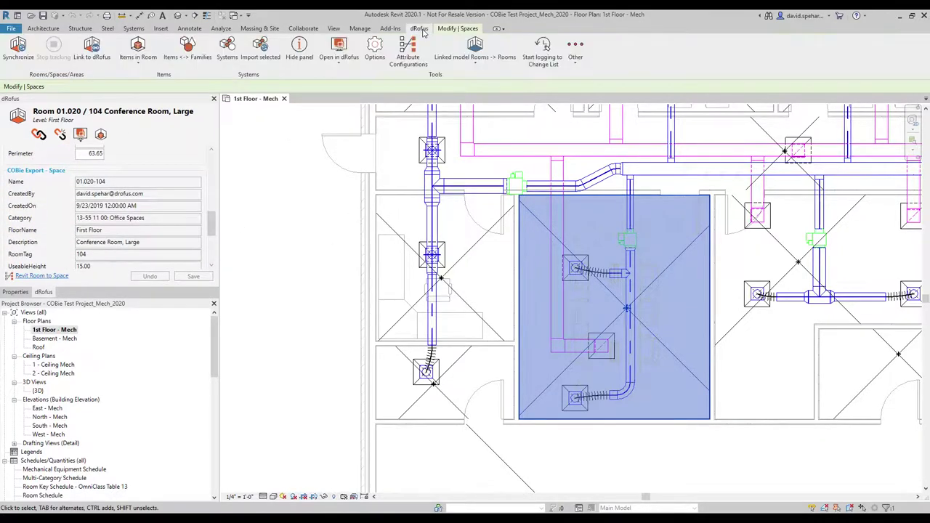
{"action": "left_click", "coordinate": [138, 47]}
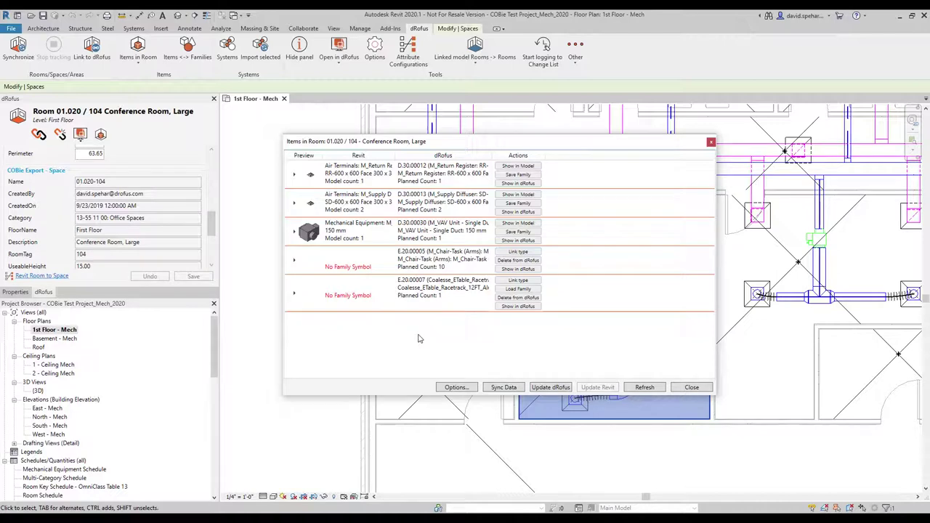
Select VAV unit D.30.00030/004 and review its COBie serial number, installation and warranty dates.
{"action": "left_click", "coordinate": [691, 387]}
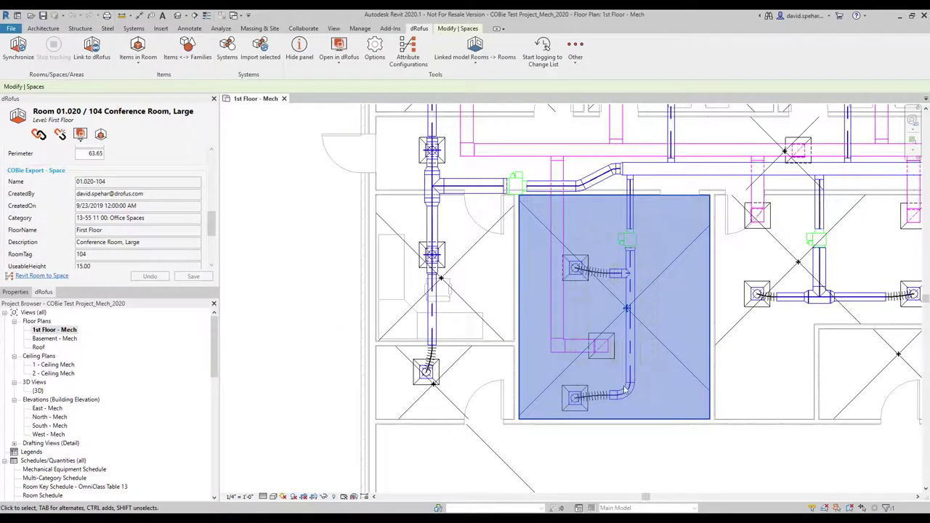
{"action": "left_click", "coordinate": [624, 240]}
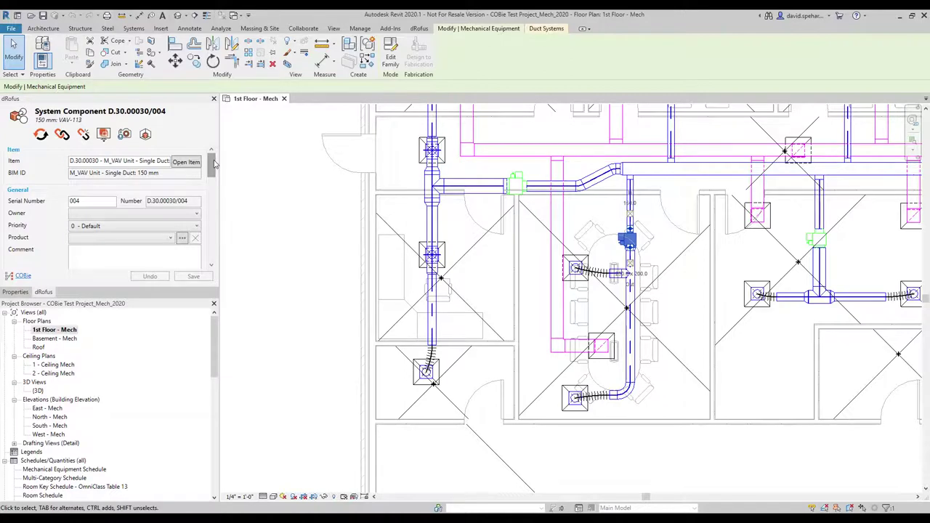
{"action": "left_click_drag", "start_coordinate": [214, 164], "coordinate": [205, 233]}
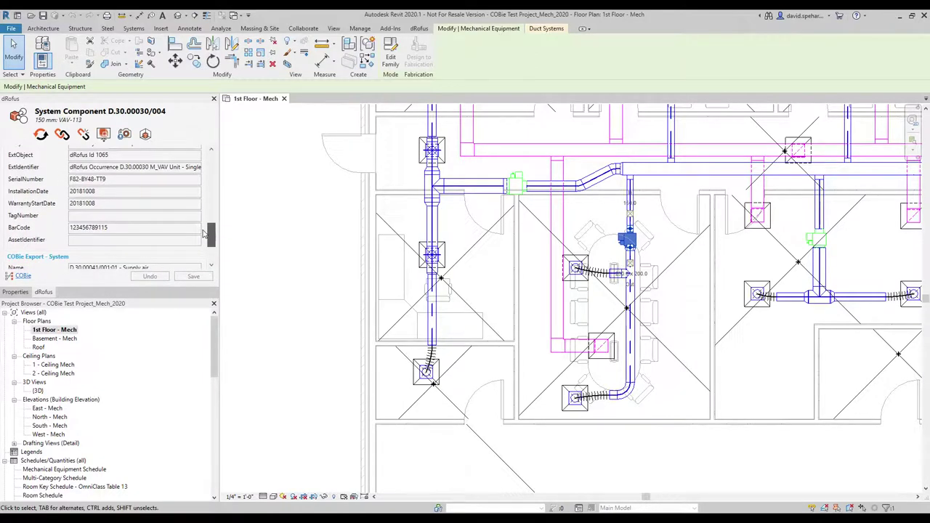
{"action": "left_click_drag", "start_coordinate": [205, 233], "coordinate": [218, 155]}
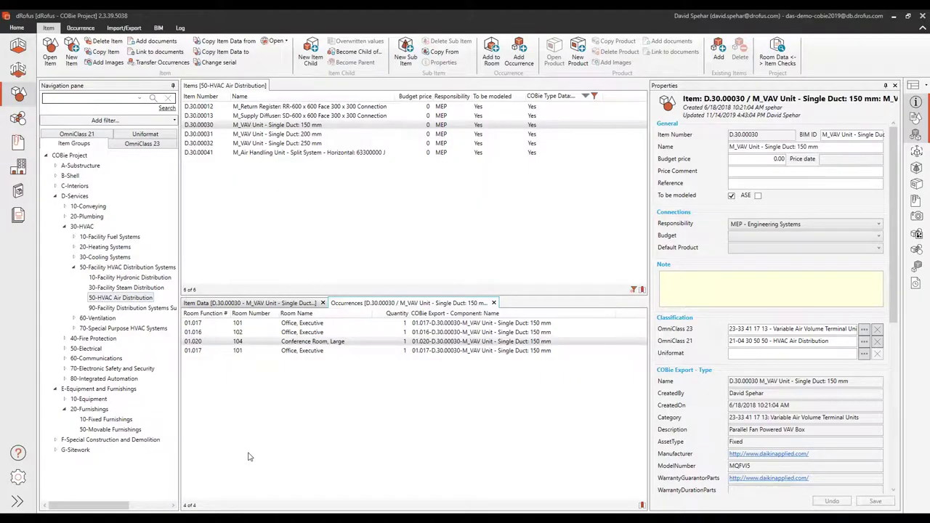
Open the COBie Export report under Excel Project Exports in the Reports editor.
{"action": "left_click", "coordinate": [18, 217]}
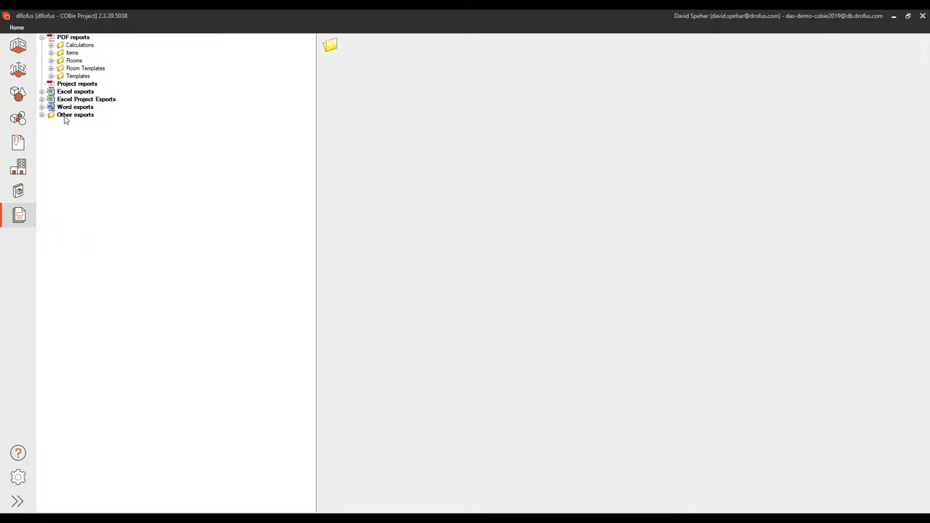
{"action": "left_click", "coordinate": [42, 100]}
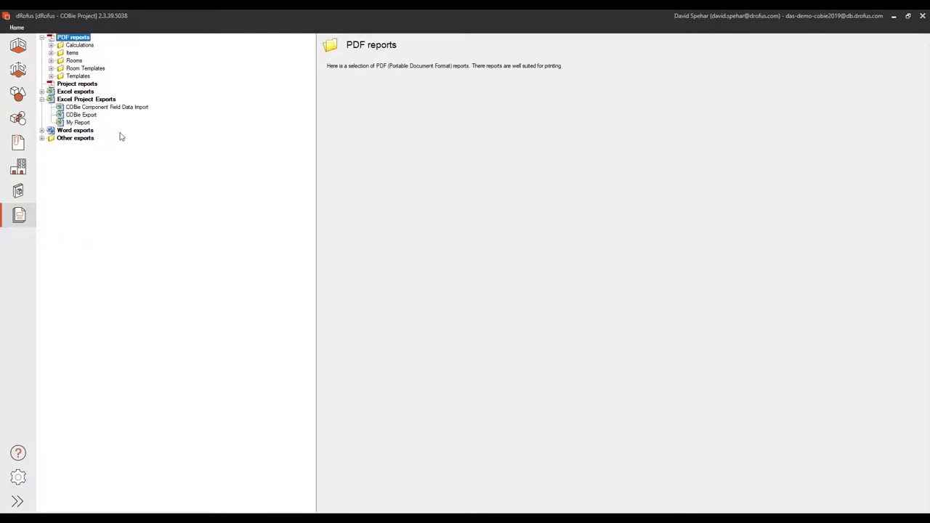
{"action": "left_click", "coordinate": [86, 116]}
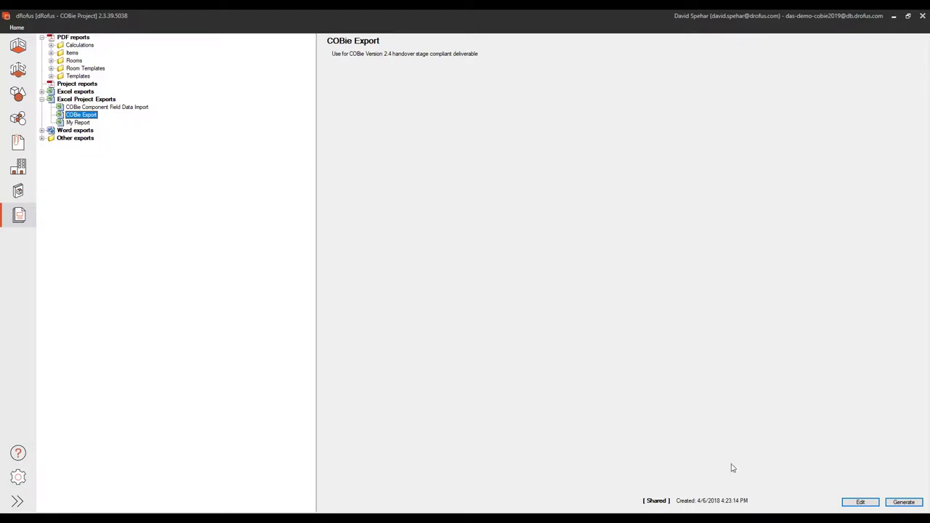
{"action": "left_click", "coordinate": [861, 502]}
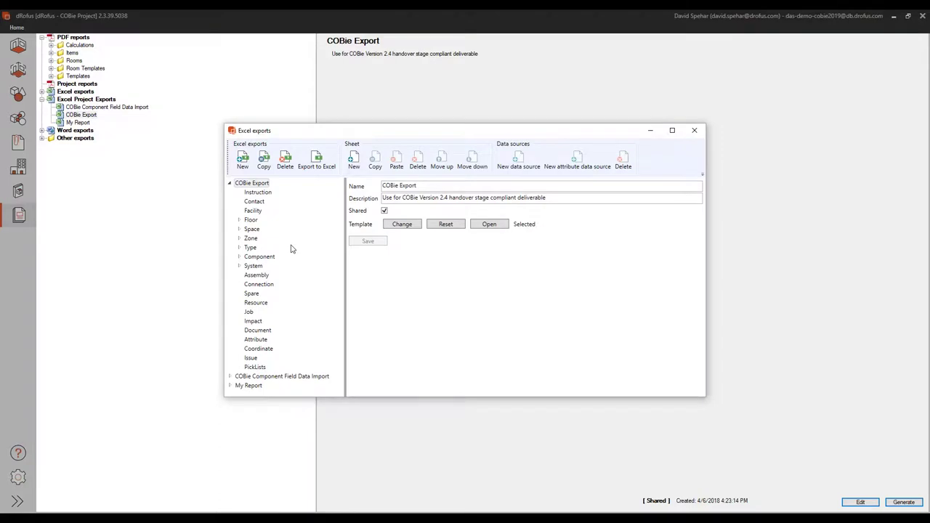
Review the Space sheet's Room-based attribute mapping, then export the COBie report to an Excel workbook.
{"action": "left_click", "coordinate": [240, 230]}
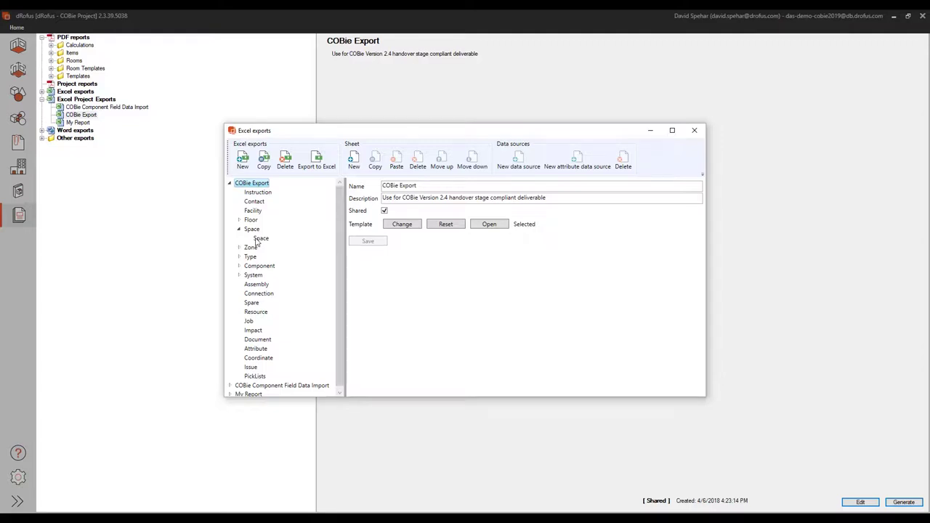
{"action": "left_click", "coordinate": [258, 240]}
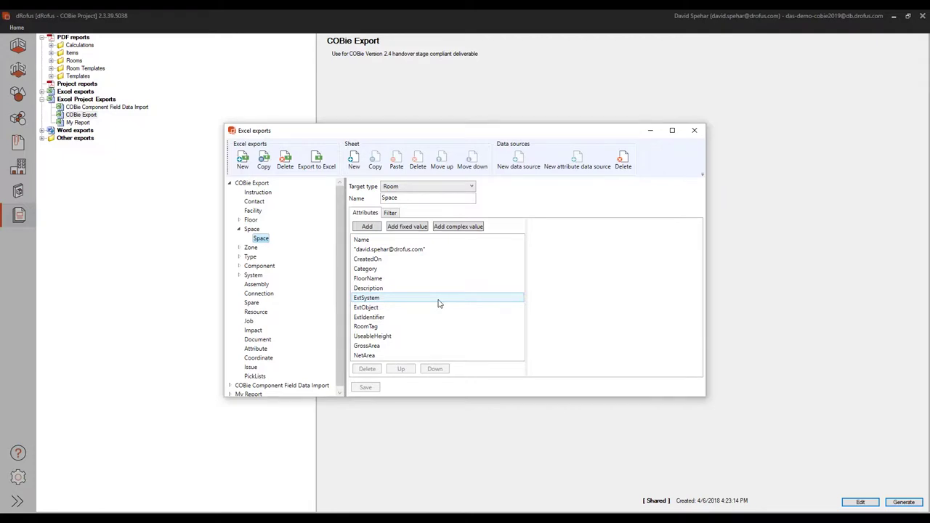
{"action": "left_click", "coordinate": [239, 230]}
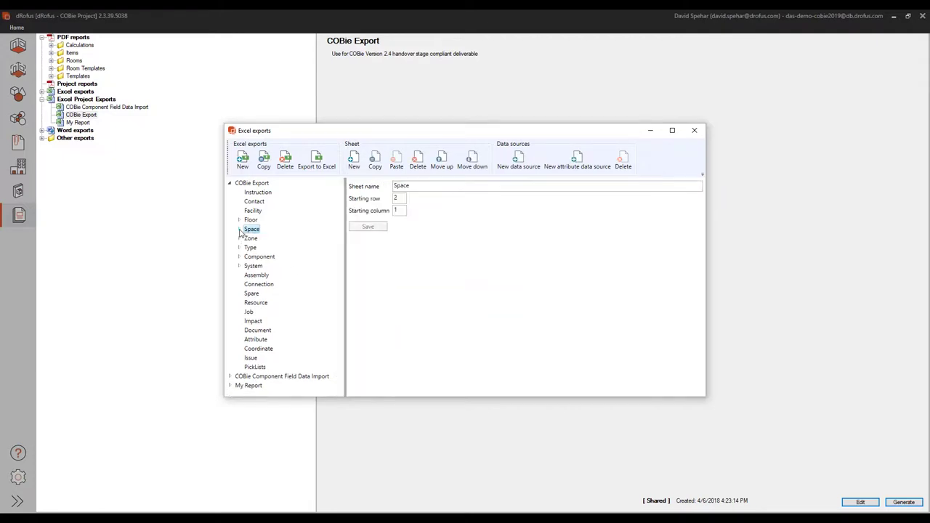
{"action": "left_click", "coordinate": [329, 160]}
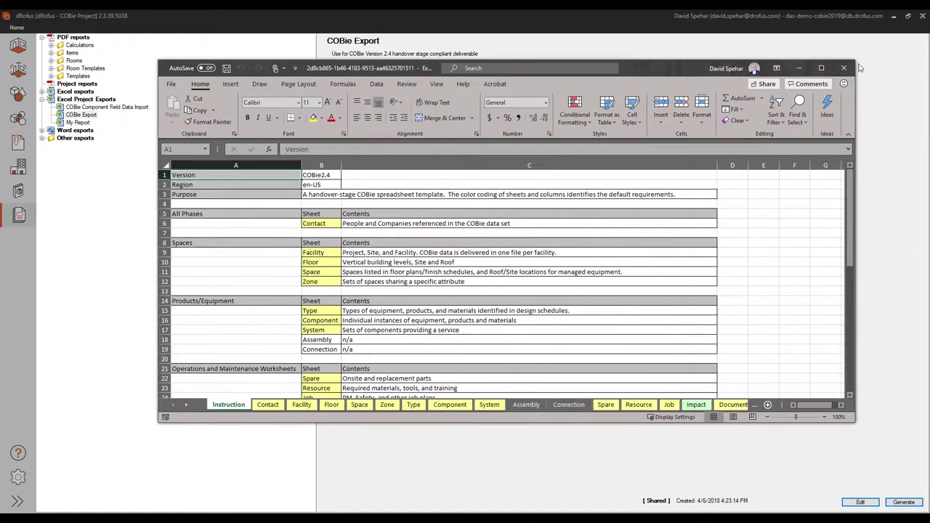
Maximize the COBie workbook and review its Floor, Space, Zone, Type and Component sheets.
{"action": "left_click", "coordinate": [821, 69]}
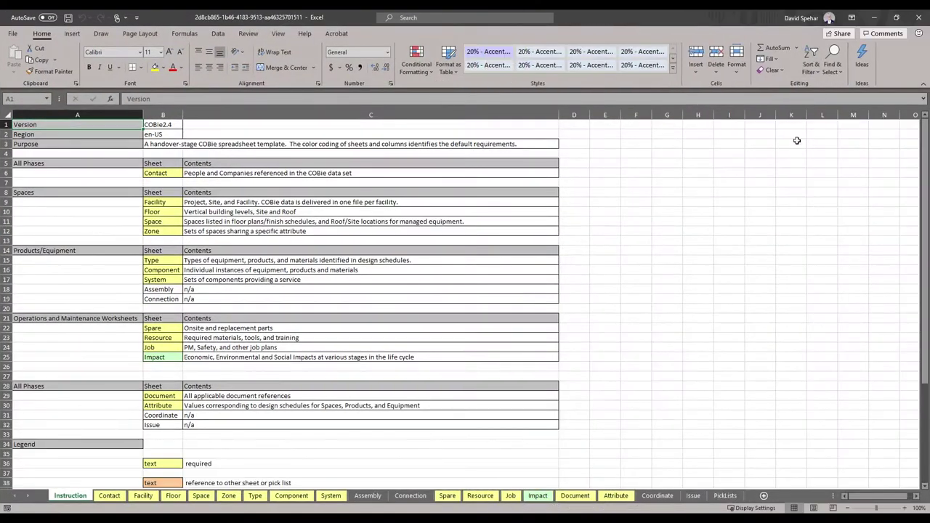
{"action": "left_click", "coordinate": [174, 497]}
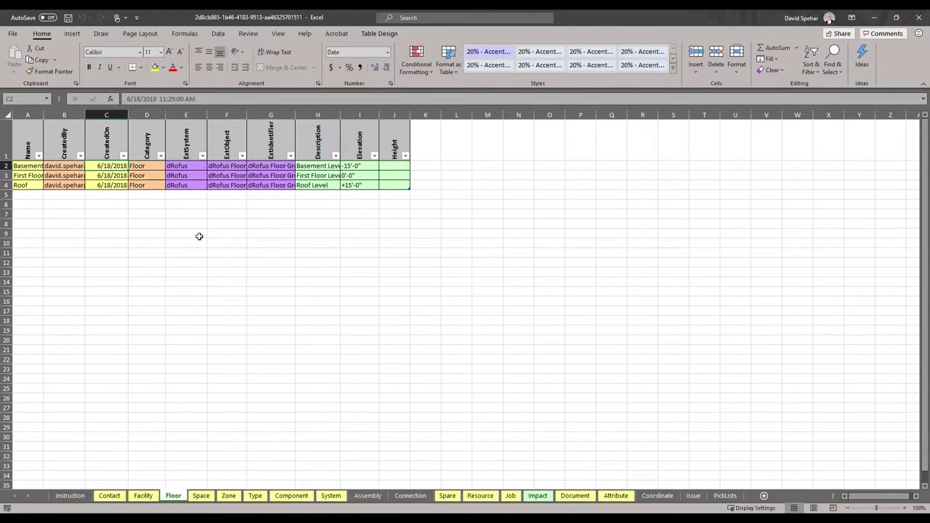
{"action": "left_click", "coordinate": [210, 498]}
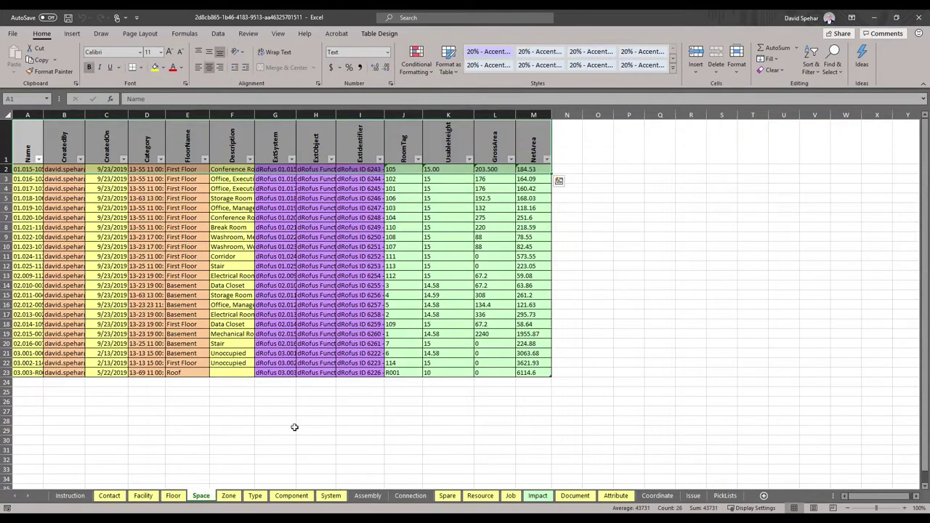
{"action": "left_click", "coordinate": [229, 498]}
{"action": "left_click", "coordinate": [255, 497]}
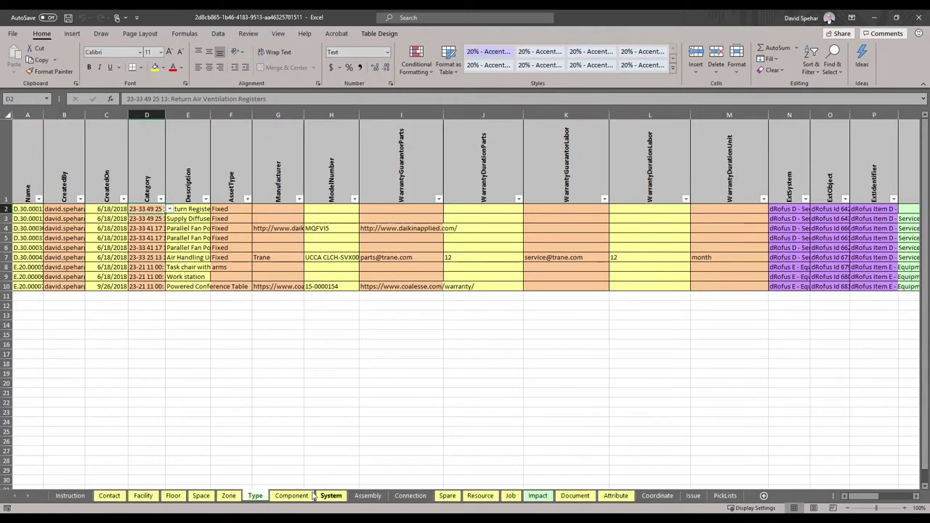
{"action": "left_click", "coordinate": [291, 497]}
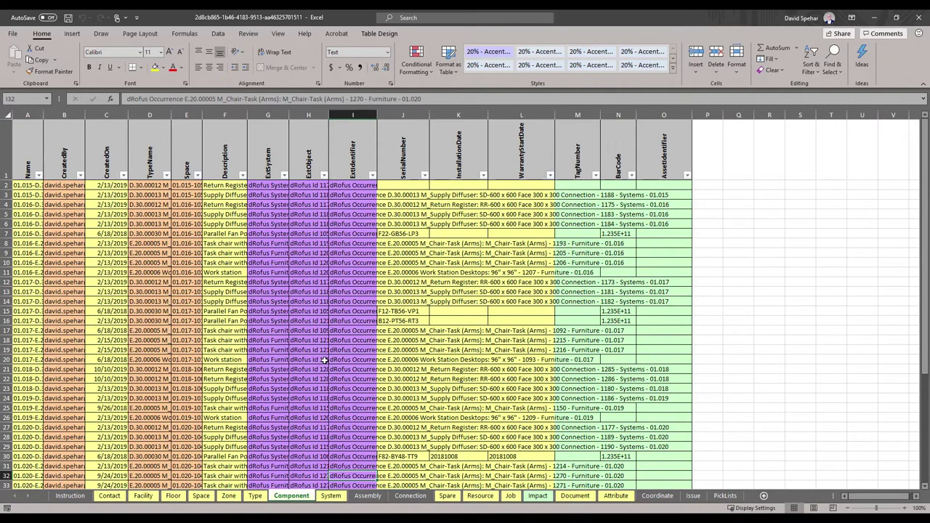